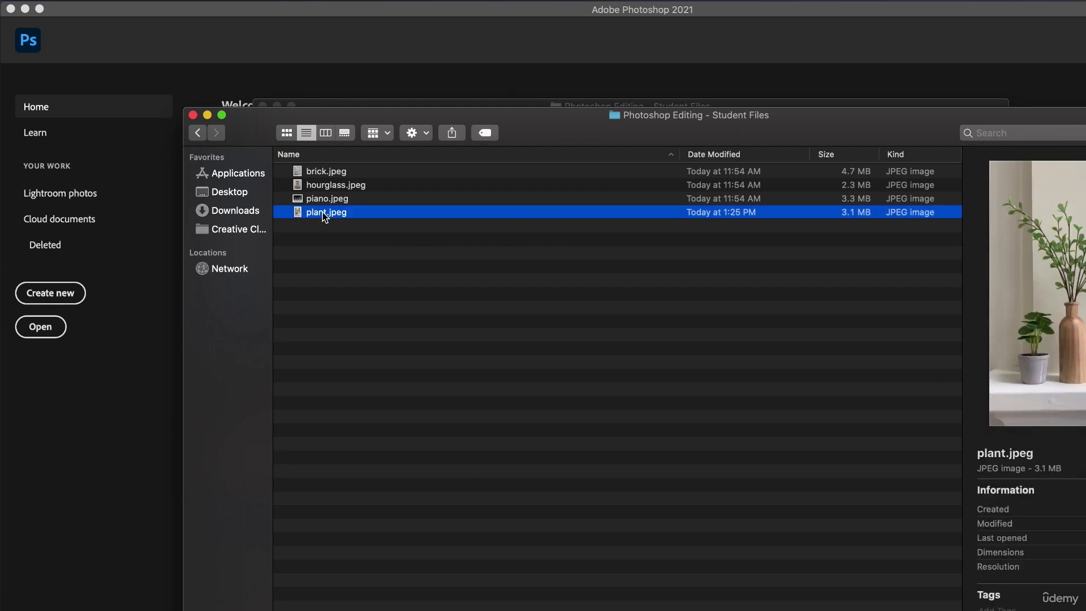
Look through the sample images in the Student Files folder and open plant.jpeg in Photoshop.
key(Up)
key(Up)
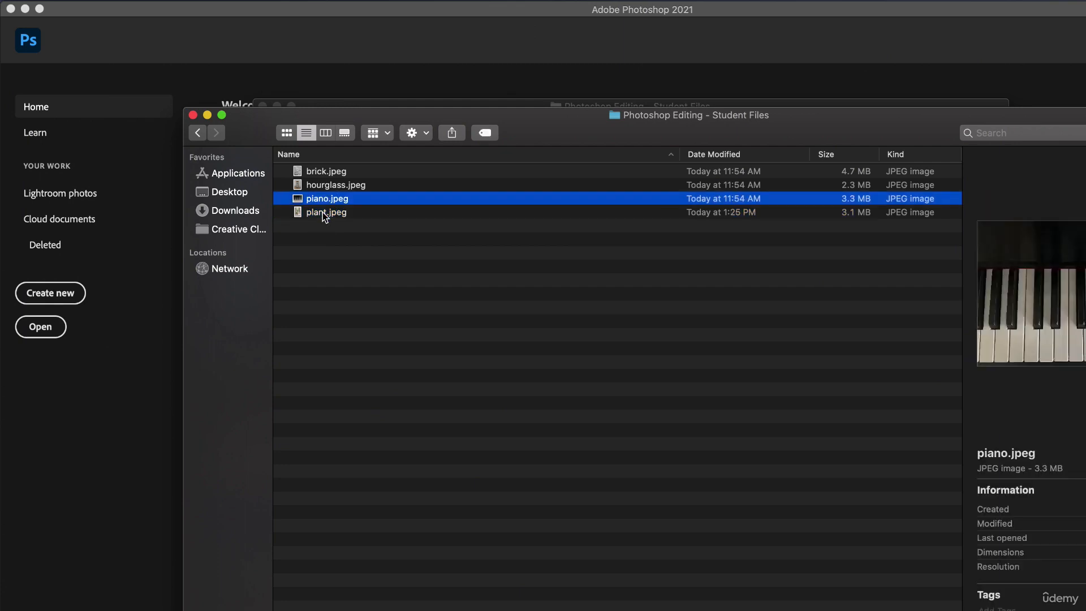
key(Down)
key(Down)
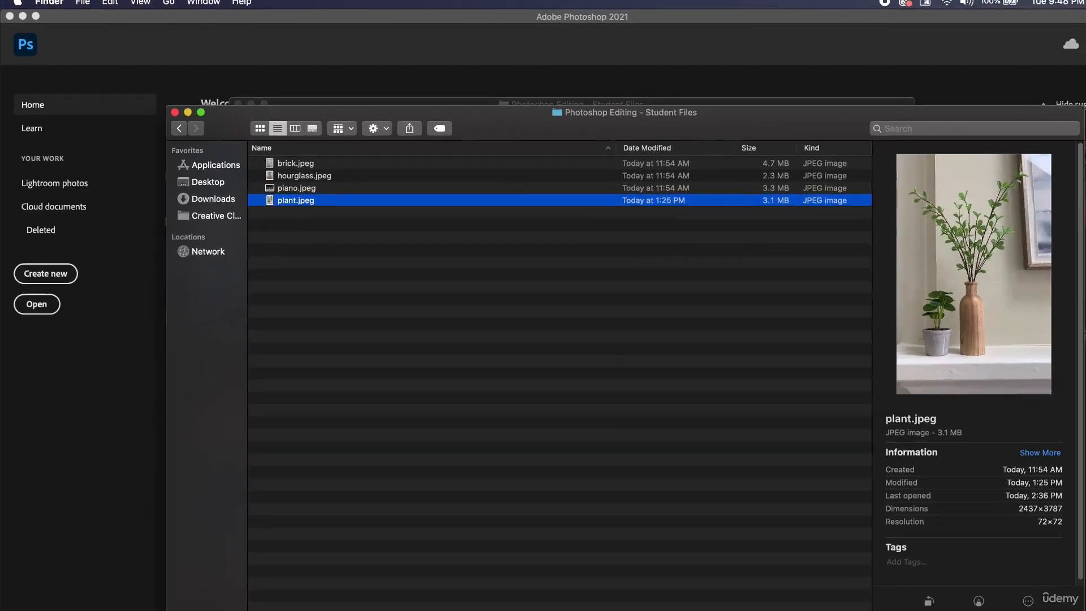
key(super+o)
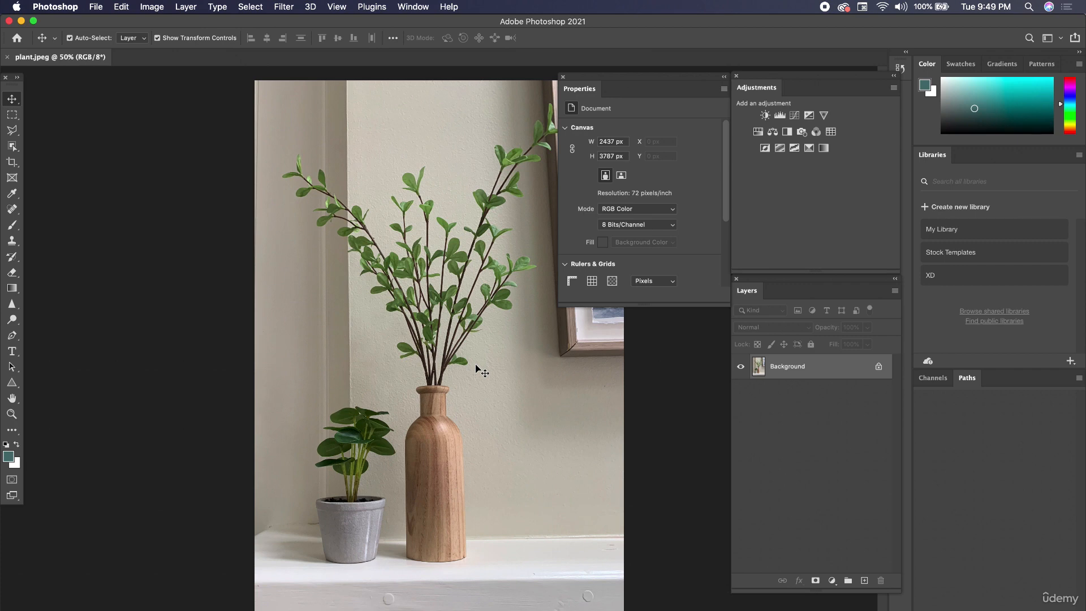
Add a Brightness/Contrast adjustment layer and raise its settings slightly to brighten the plant photo.
click(767, 113)
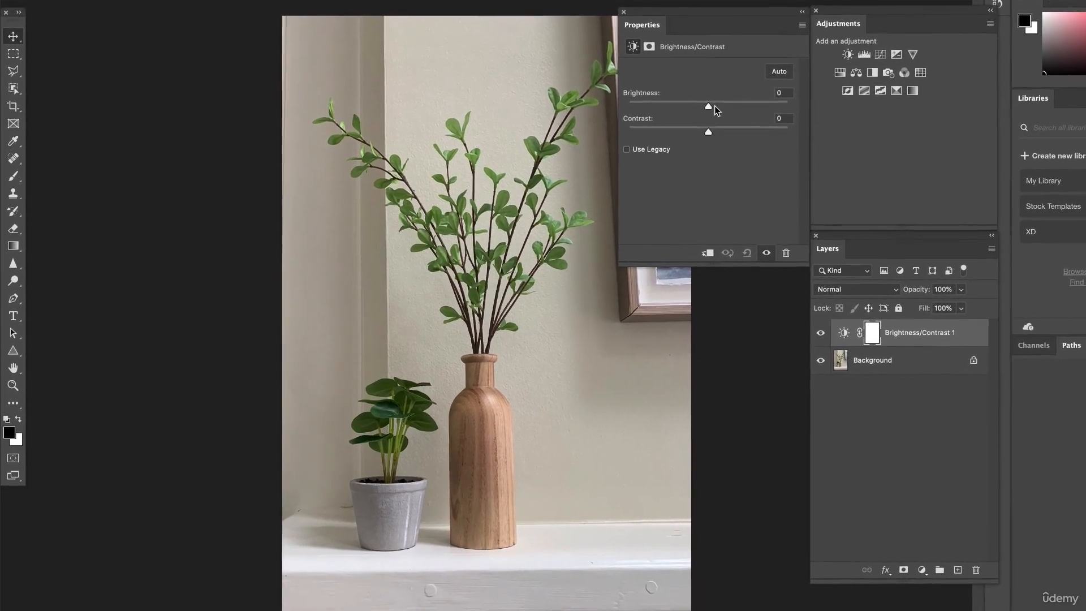
drag(710, 108, 726, 134)
Add a Levels adjustment layer, pull the white input level in slightly and fine-tune the midtones.
click(865, 53)
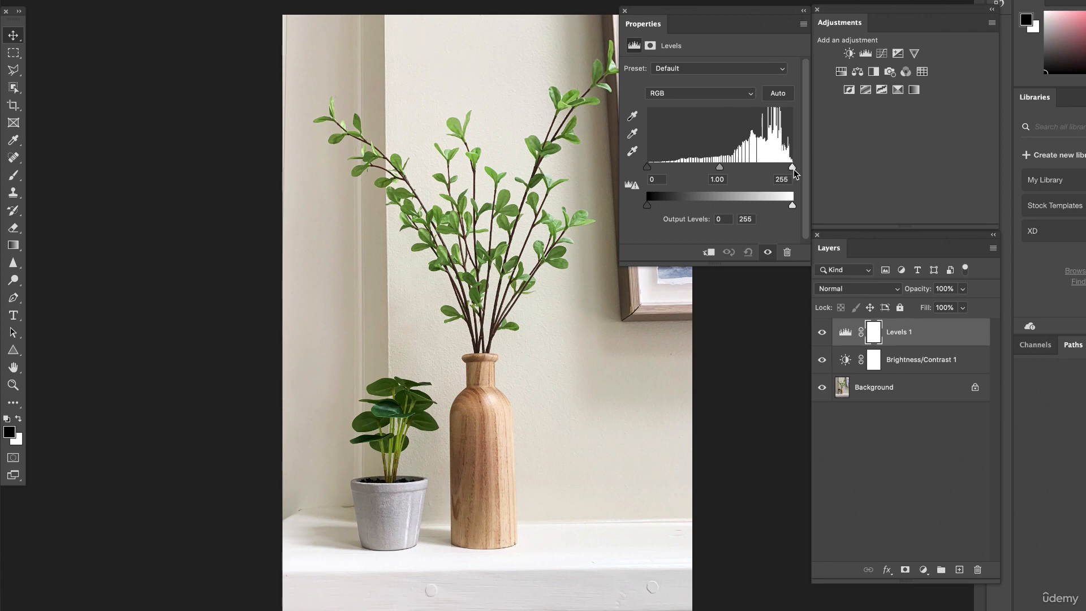
mouse_move(793, 166)
mouse_down()
mouse_move(728, 168)
mouse_move(784, 167)
mouse_up()
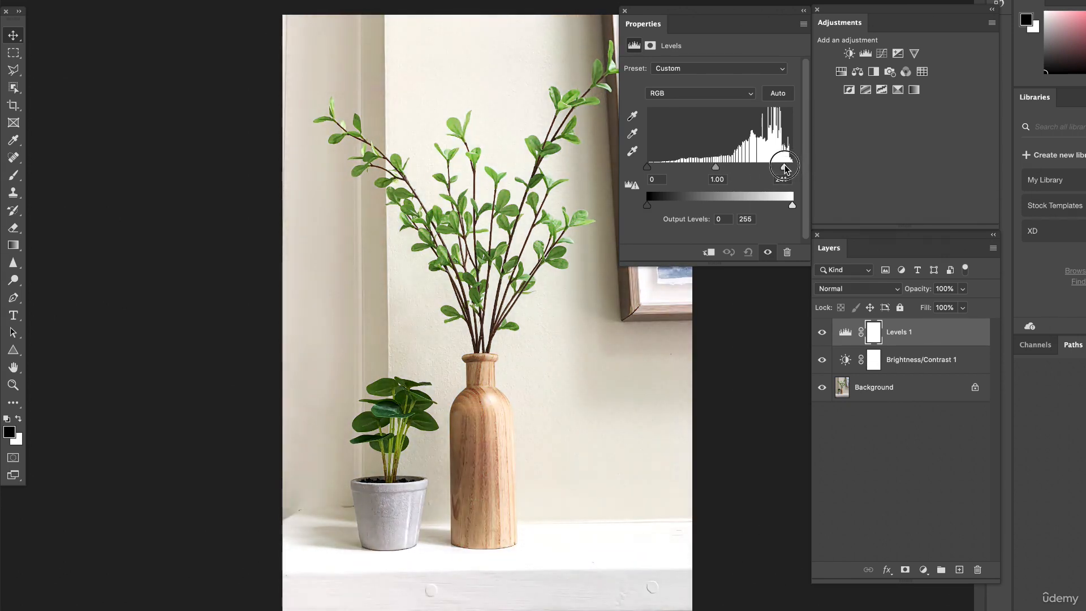
mouse_move(716, 167)
mouse_down()
mouse_move(744, 171)
mouse_move(715, 171)
mouse_up()
Add an Exposure adjustment layer, try an exposure of +1.01, and reset its settings to their defaults.
click(899, 54)
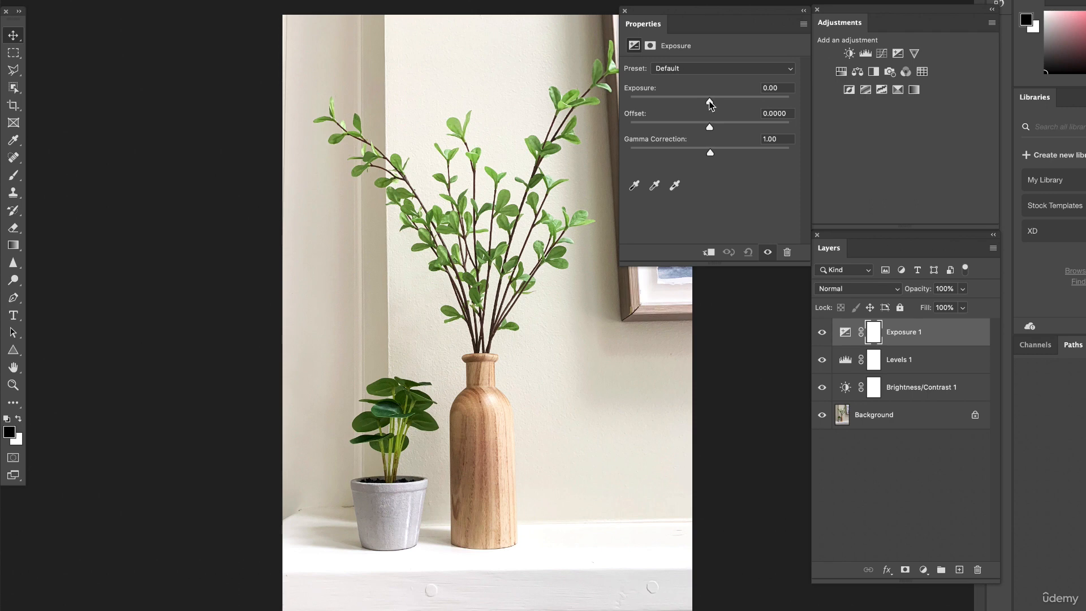
mouse_move(710, 101)
mouse_down()
mouse_move(719, 105)
mouse_move(655, 105)
mouse_move(722, 103)
mouse_up()
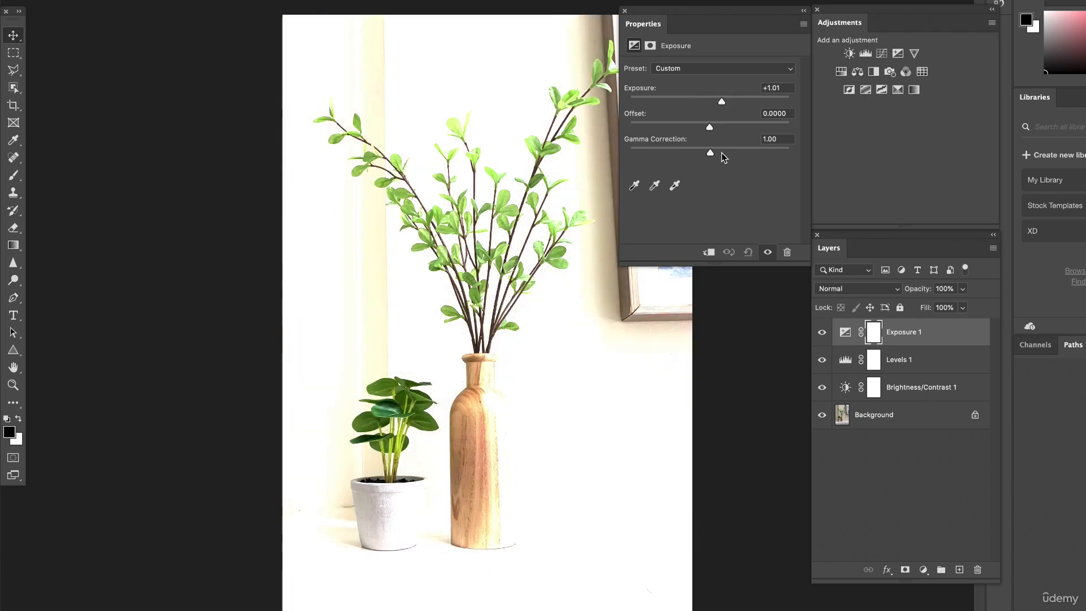
click(749, 255)
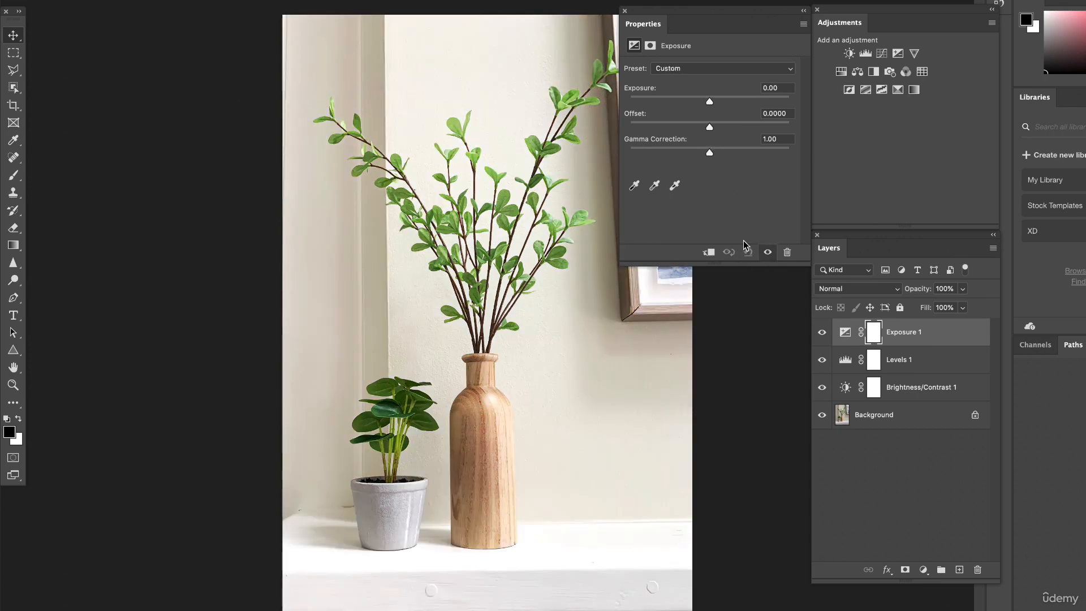
Add a Vibrance adjustment layer with vibrance +56 and saturation +14, and toggle its visibility to compare the result.
click(915, 53)
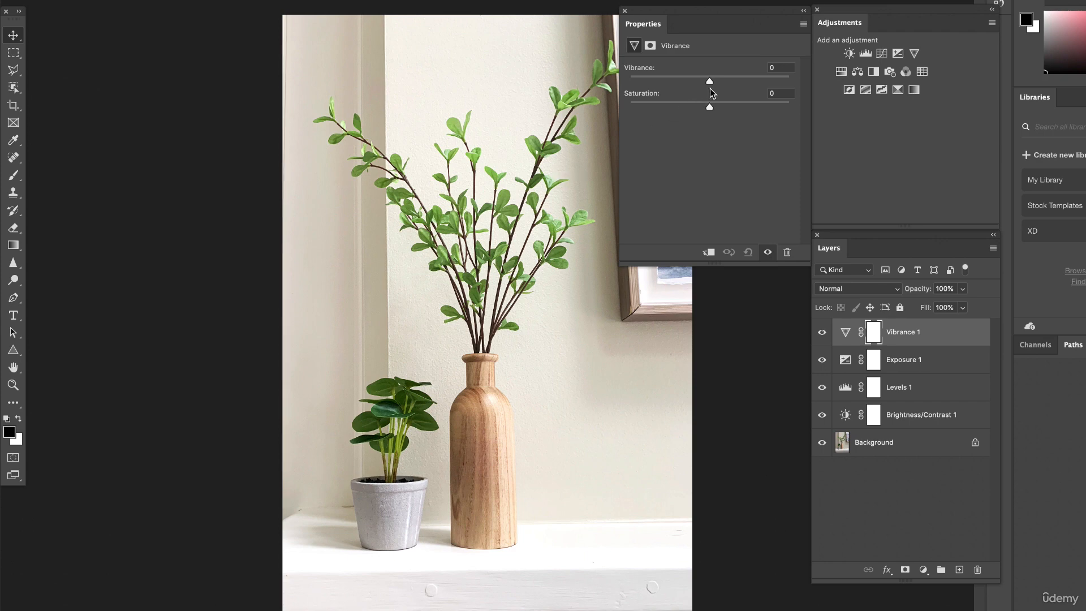
drag(710, 80, 779, 89)
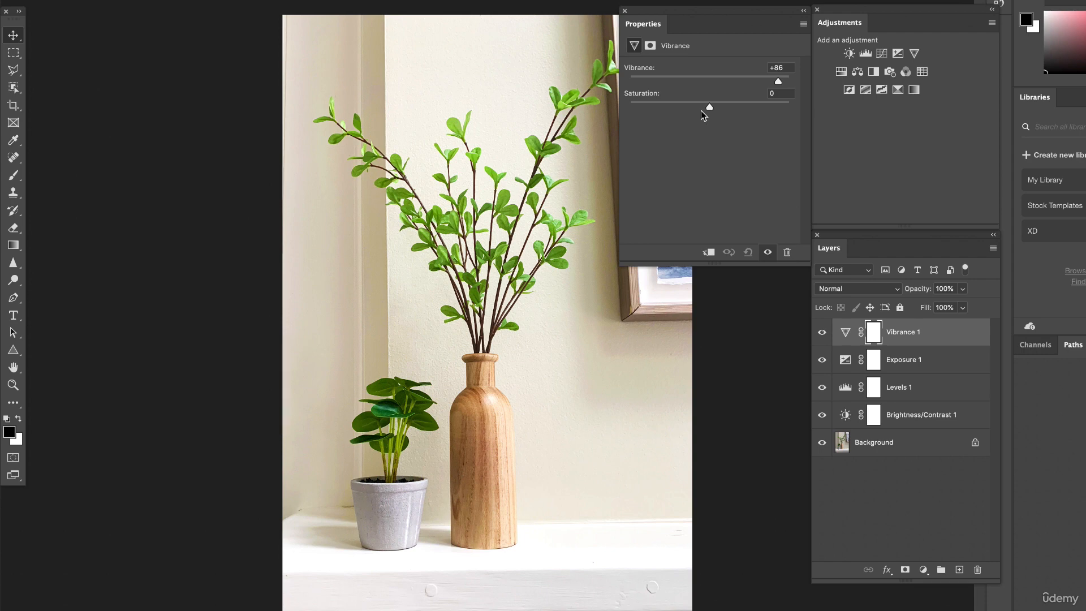
drag(775, 82, 758, 106)
click(720, 107)
click(822, 333)
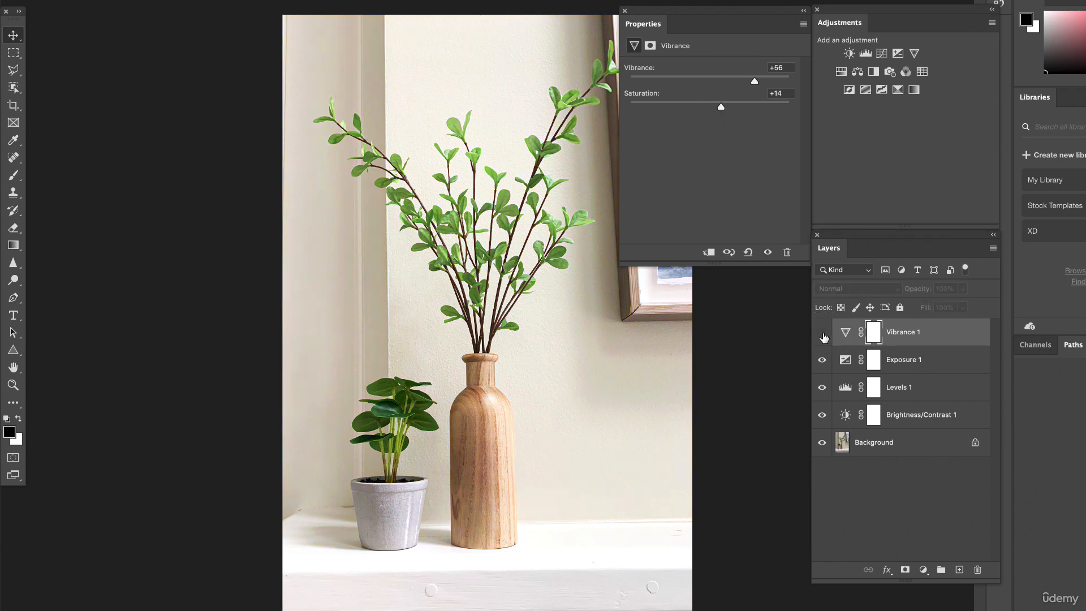
click(822, 333)
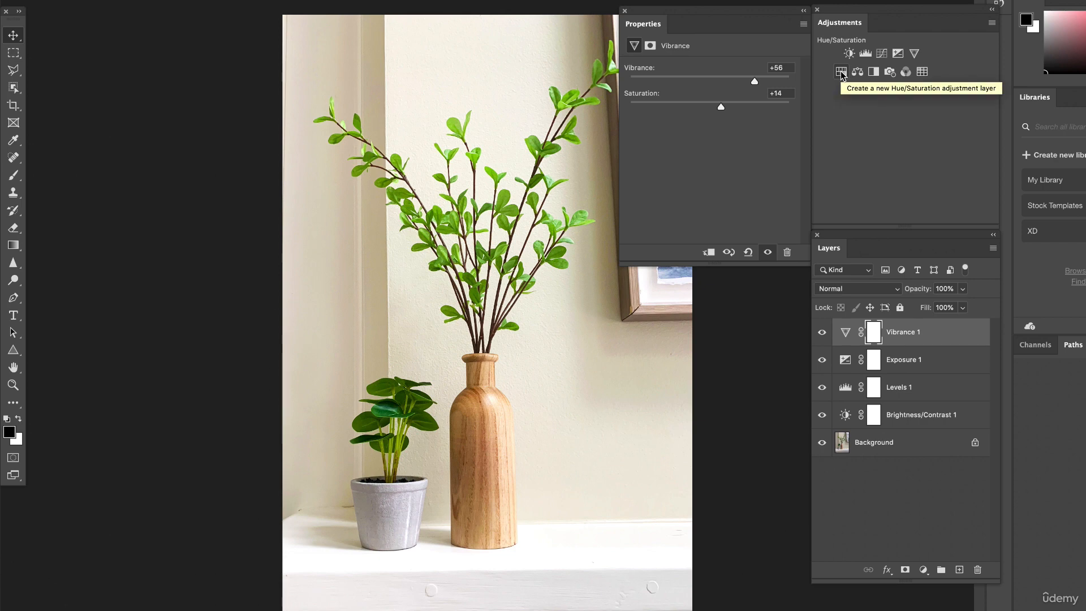
Add a Color Balance adjustment layer and shift the highlights from yellow toward blue.
click(857, 71)
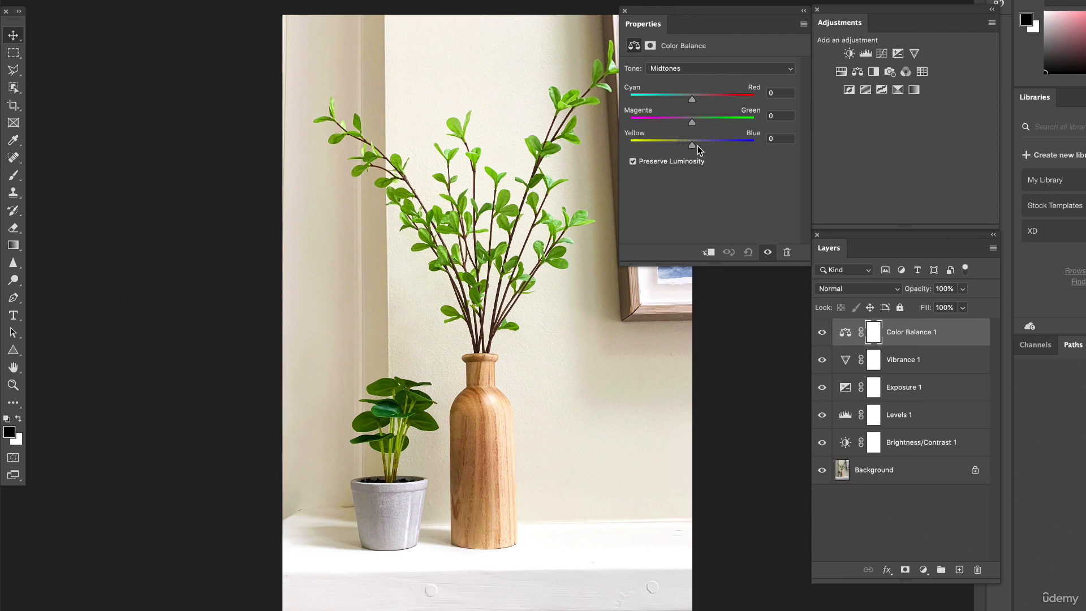
click(683, 70)
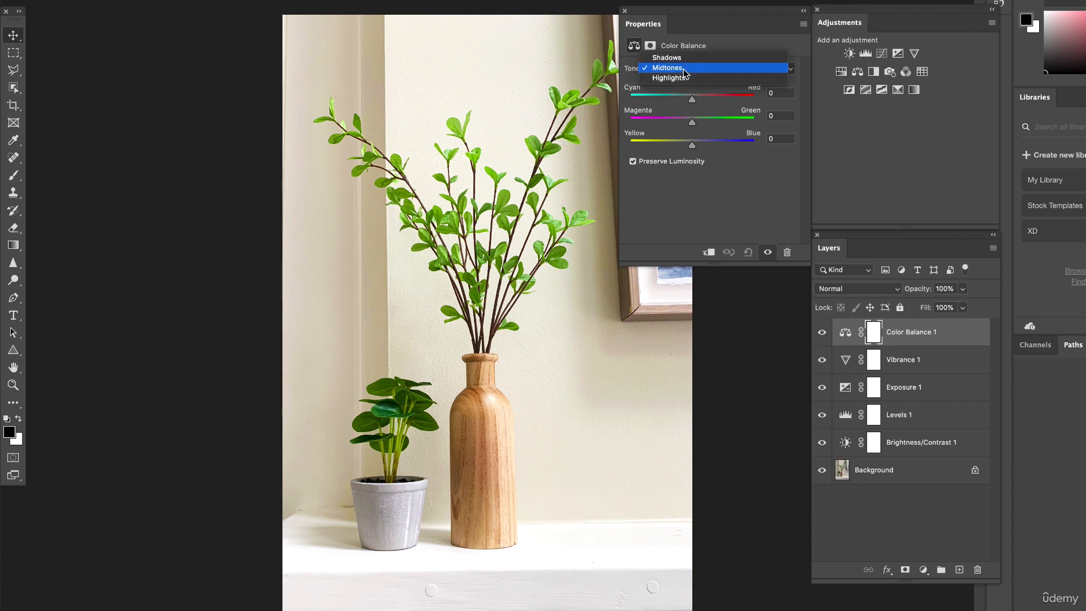
click(682, 78)
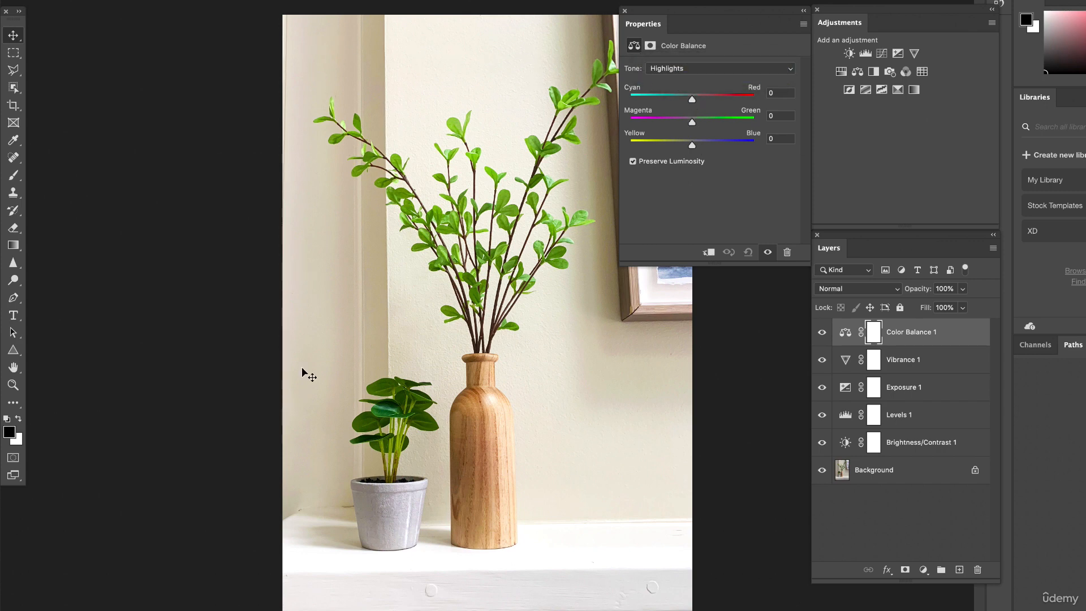
click(703, 143)
click(692, 143)
click(702, 145)
click(701, 145)
Try yellow–blue shifts in the other Color Balance tones, and set the midtones' yellow–blue value to -1.
click(670, 69)
click(672, 58)
click(694, 145)
drag(695, 148, 702, 148)
click(690, 145)
Set the yellow–blue value of the Color Balance highlights to +14.
click(676, 71)
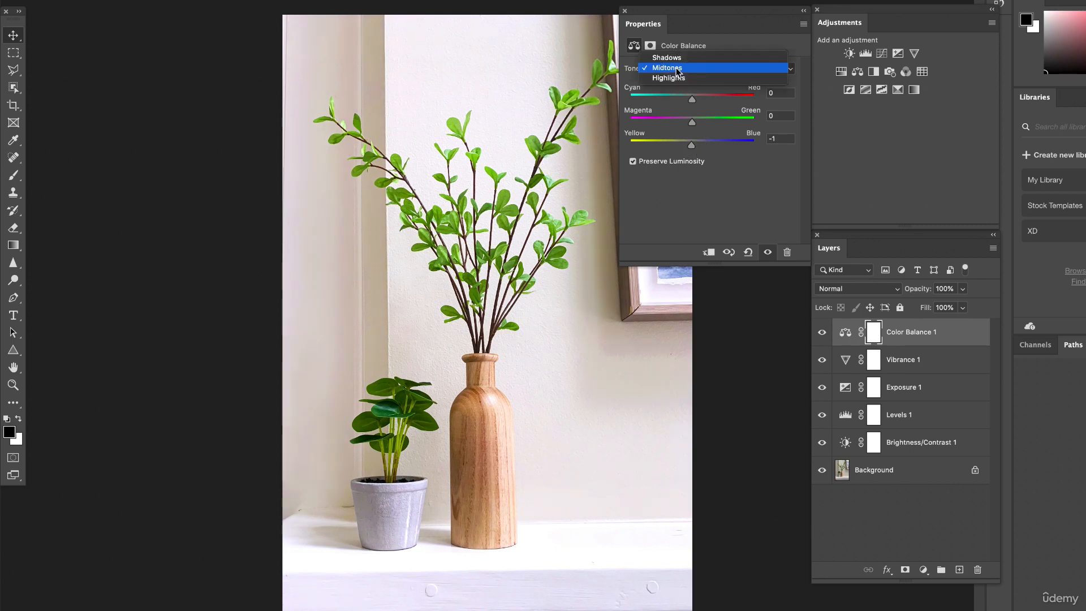
click(677, 77)
drag(692, 145, 693, 150)
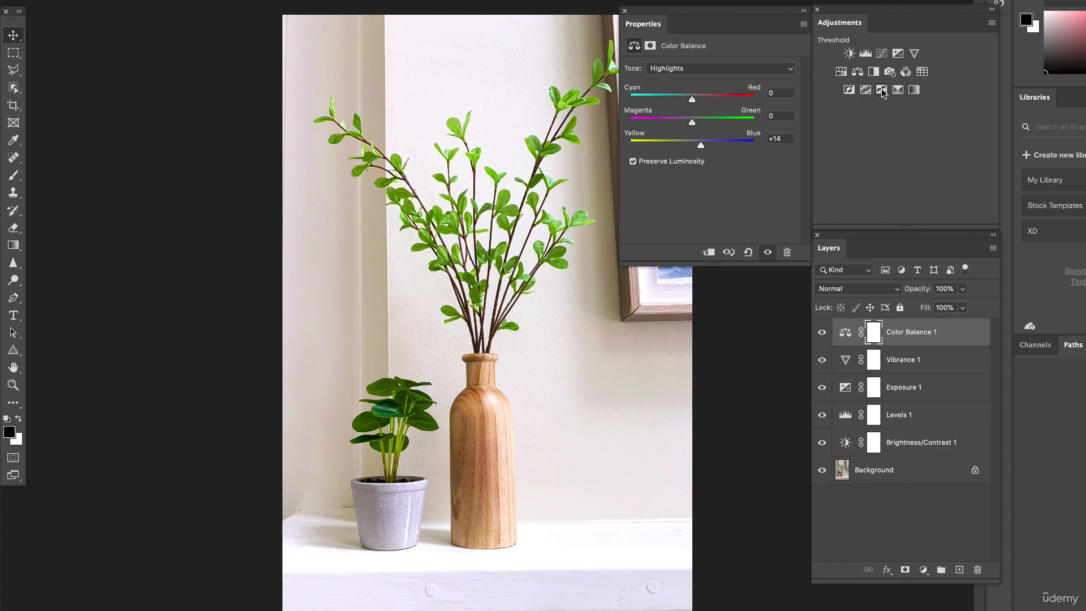
Add a Selective Color adjustment layer and set black to -57% for the greens.
click(897, 90)
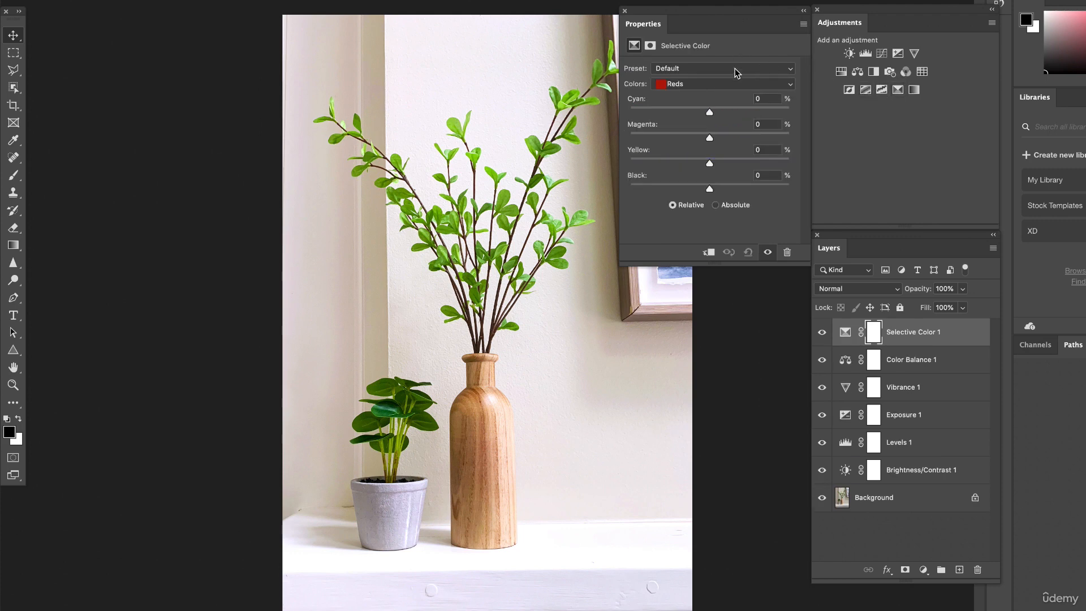
click(730, 84)
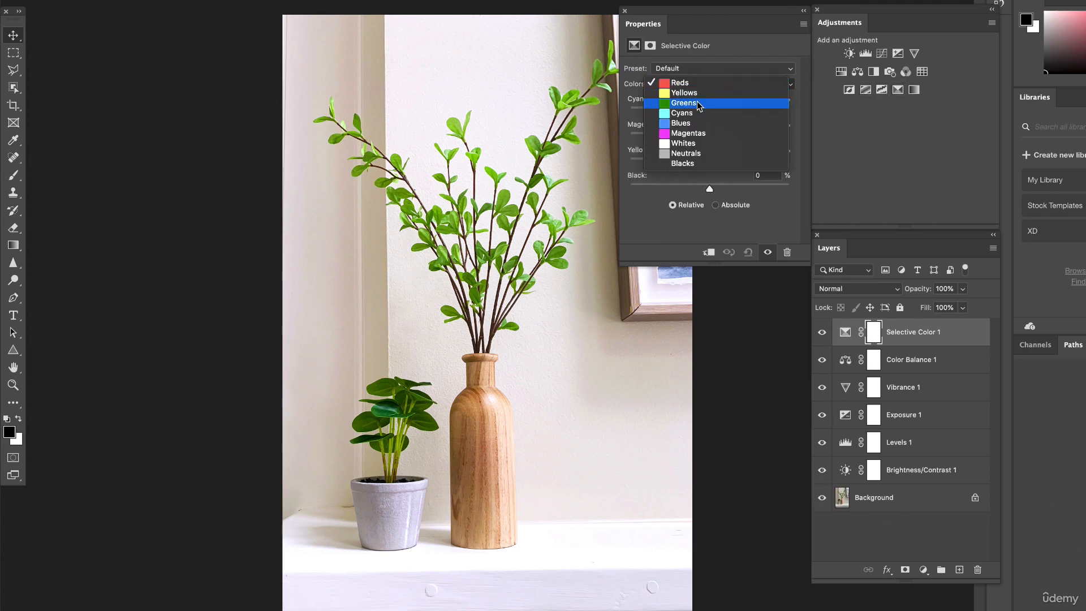
click(699, 104)
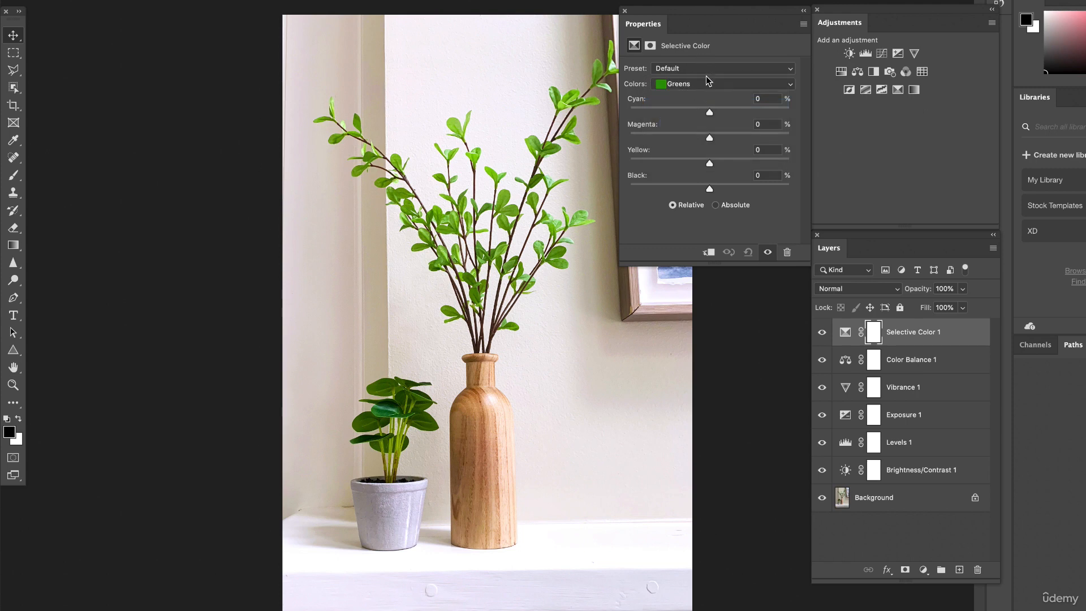
click(710, 111)
drag(710, 189, 666, 191)
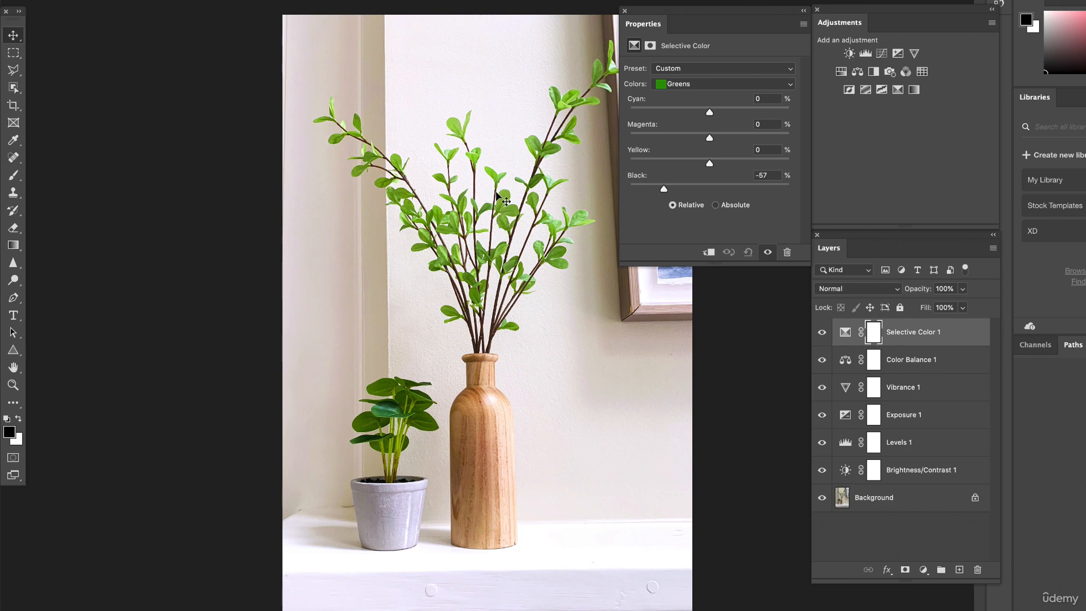
Adjust the black amount for the yellows in the Selective Color layer.
click(678, 84)
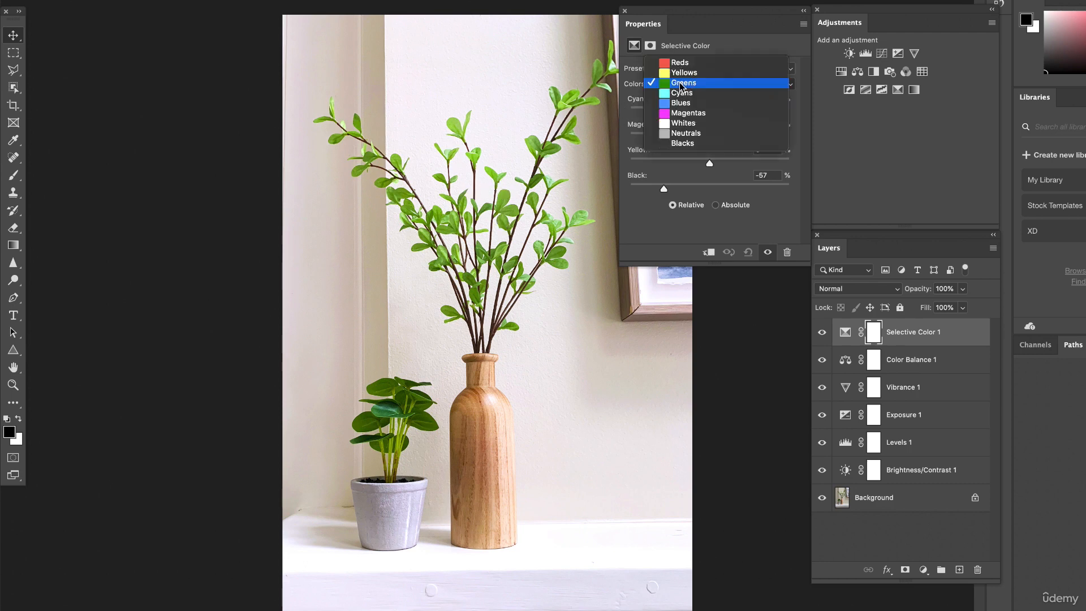
click(683, 73)
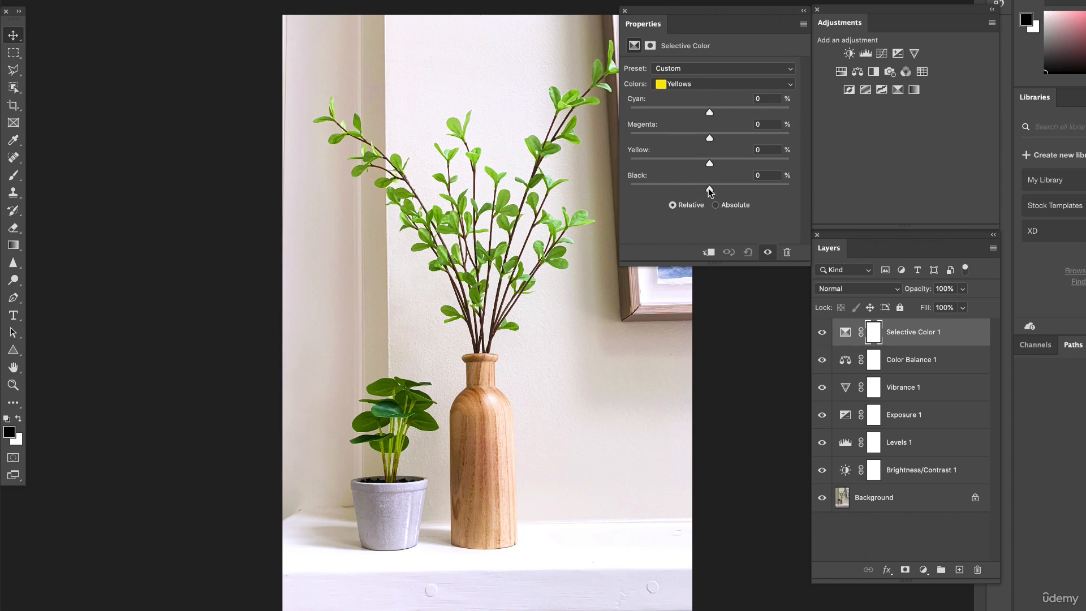
mouse_move(709, 190)
mouse_down()
mouse_move(805, 196)
mouse_move(686, 191)
mouse_move(710, 190)
mouse_up()
mouse_move(709, 189)
mouse_down()
mouse_move(732, 190)
mouse_move(649, 192)
mouse_move(719, 188)
mouse_up()
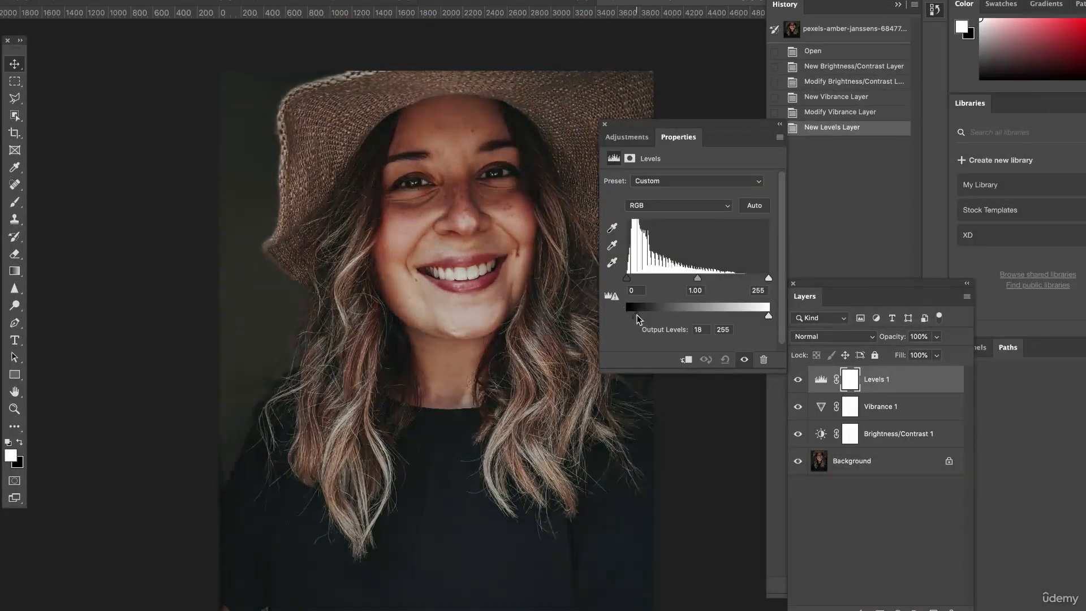
In the portrait's Levels layer, lower the white output level to 226 and pull in the white input level.
drag(768, 315, 753, 317)
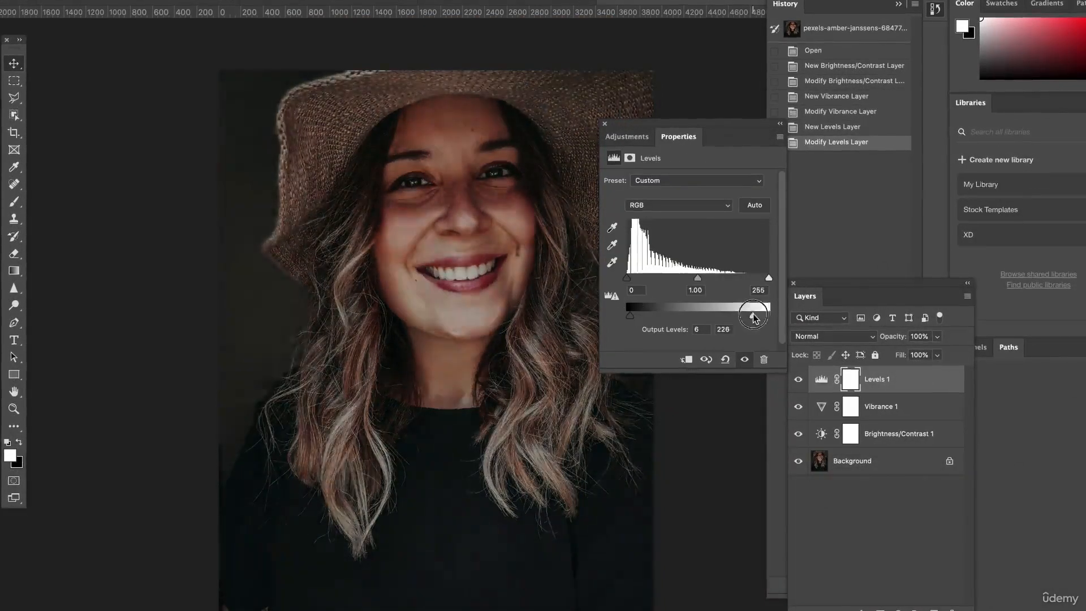
drag(768, 278, 736, 280)
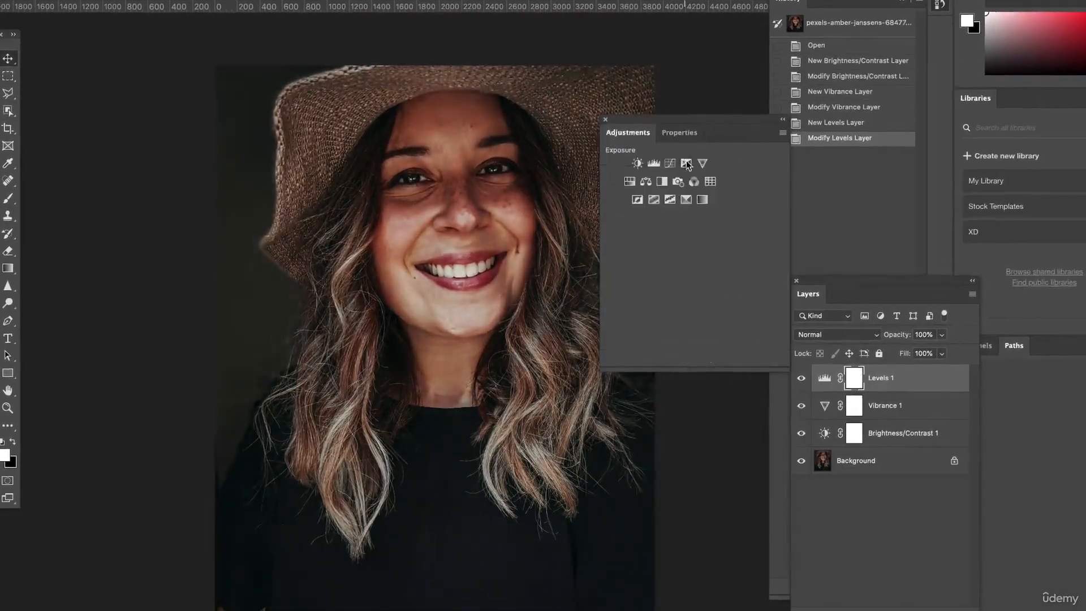
Add an Exposure adjustment layer to the portrait with gamma correction 1.06 and exposure about +0.11.
click(687, 164)
mouse_move(690, 262)
mouse_down()
mouse_move(673, 261)
mouse_move(687, 261)
mouse_up()
mouse_move(689, 236)
mouse_down()
mouse_move(699, 236)
mouse_move(690, 236)
mouse_up()
drag(689, 210, 691, 210)
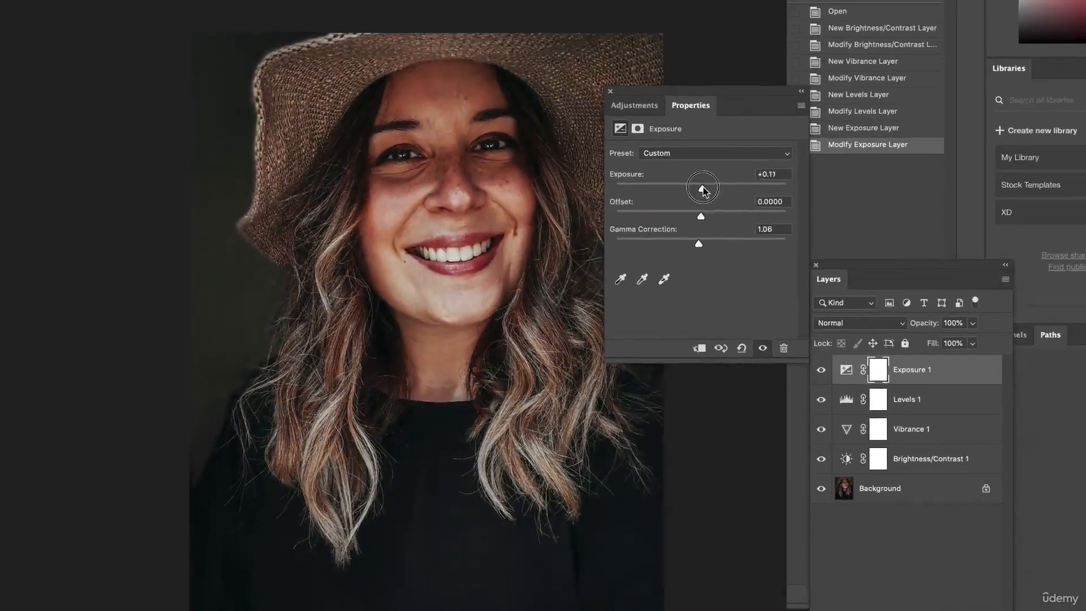
Add a Hue/Saturation adjustment layer to the portrait and modify its settings.
click(634, 105)
click(638, 147)
click(634, 105)
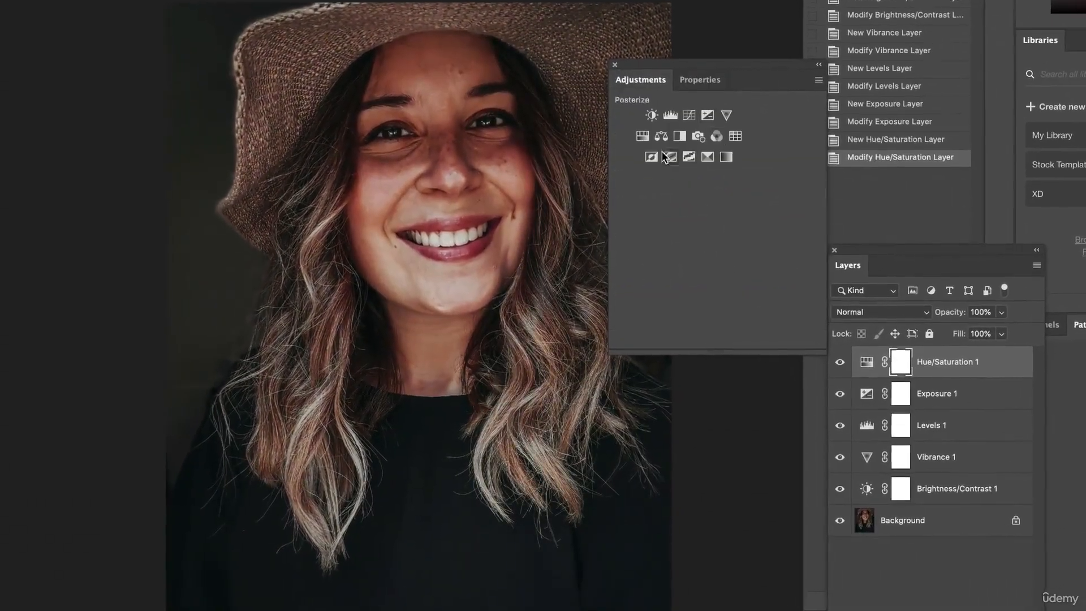
Add a Selective Color adjustment layer to the portrait and fine-tune its black, yellow, magenta and cyan amounts.
click(707, 157)
click(695, 148)
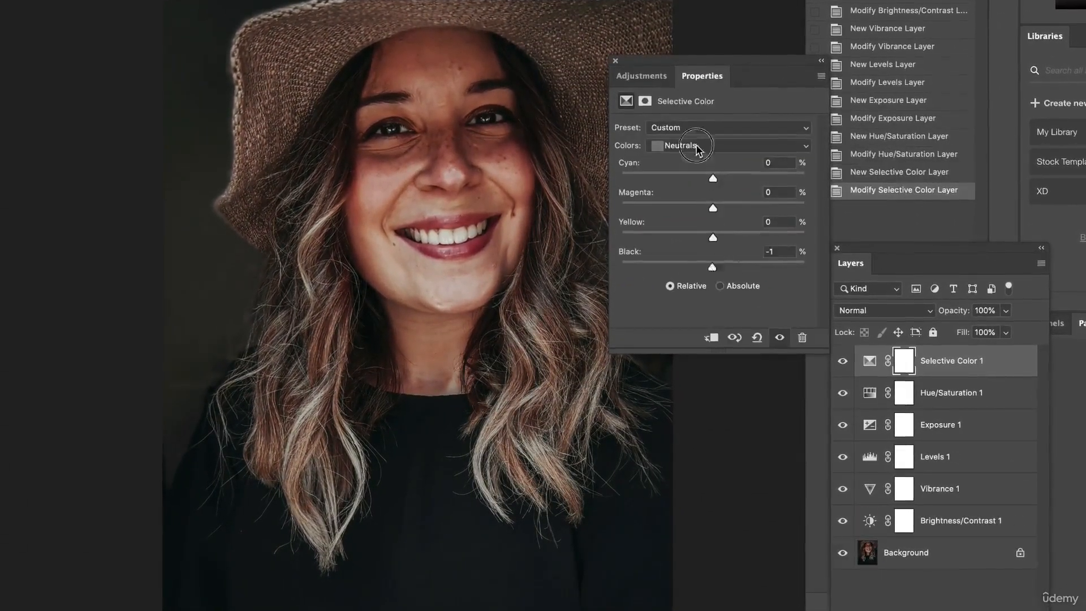
click(695, 160)
drag(713, 266, 712, 265)
mouse_move(712, 236)
mouse_down()
mouse_move(722, 236)
mouse_move(709, 237)
mouse_up()
drag(713, 207, 716, 207)
drag(713, 177, 722, 207)
Switch the plant photo's Selective Color adjustment to the Whites range.
click(730, 145)
click(730, 83)
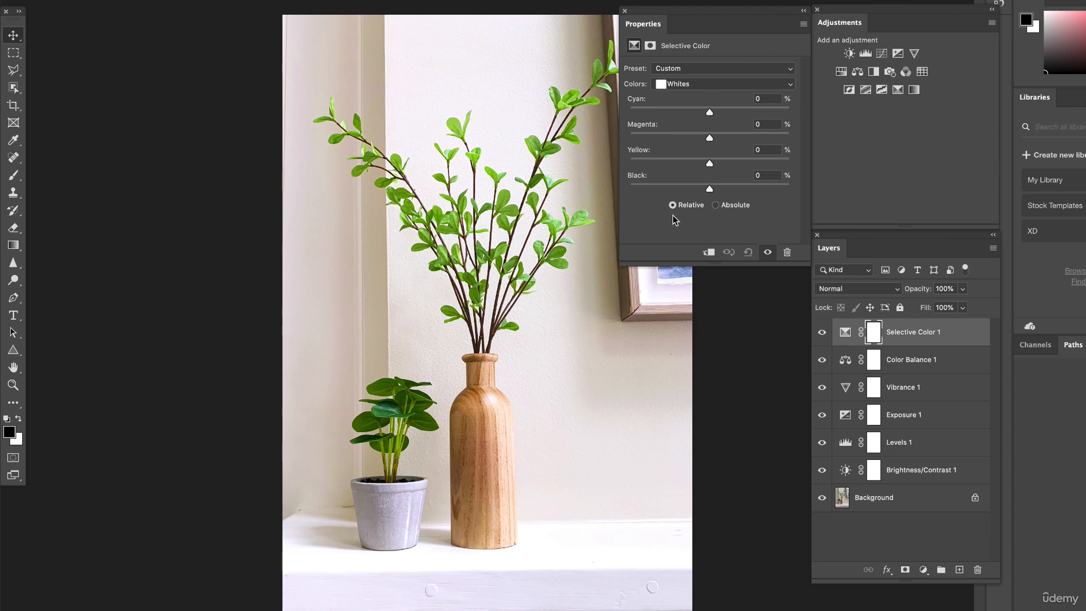
Convert the plant photo's locked Background into a regular layer named Layer 0.
click(900, 508)
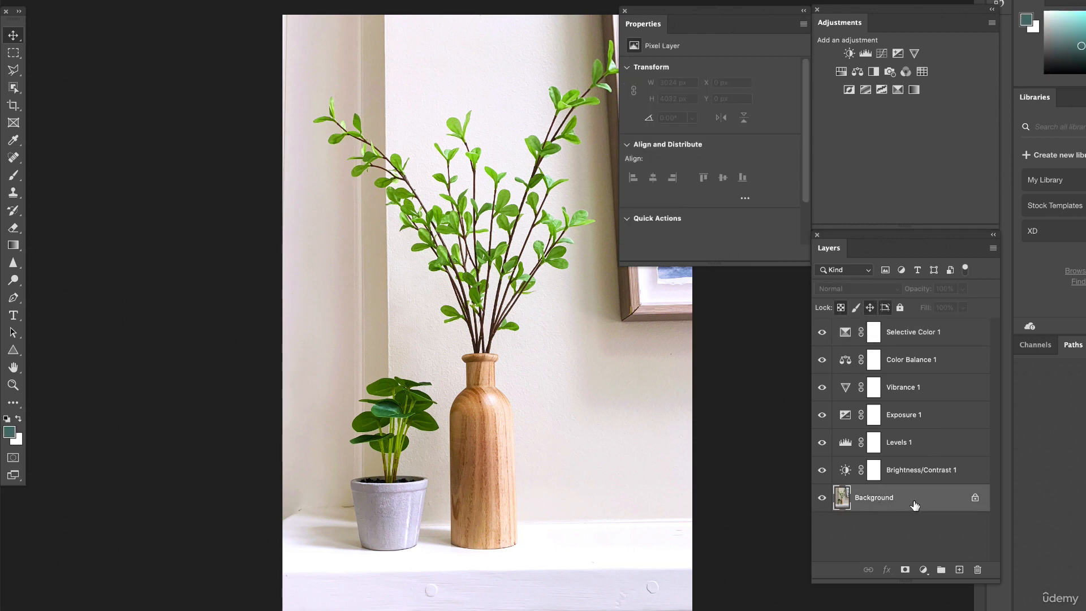
double_click(918, 503)
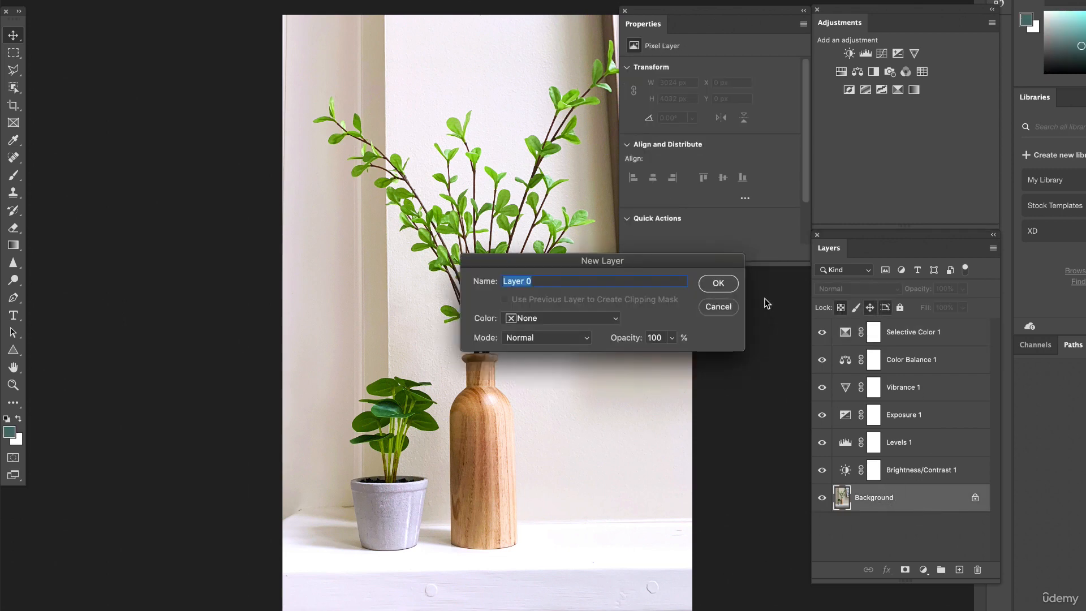
key(Return)
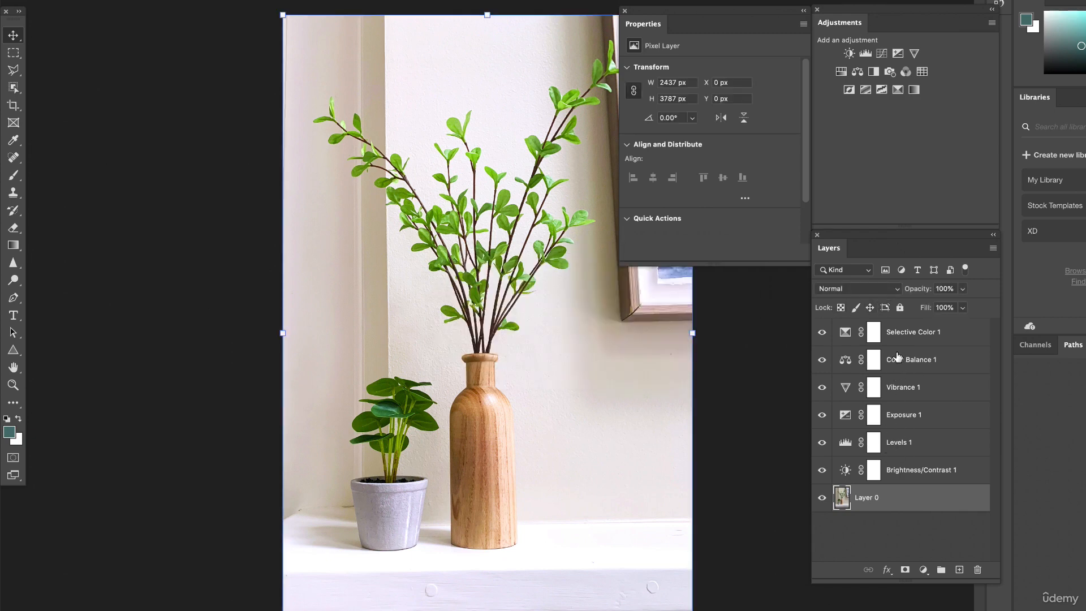
Convert Layer 0 to a smart object and apply the basic Sharpen filter to it as a smart filter.
right_click(909, 503)
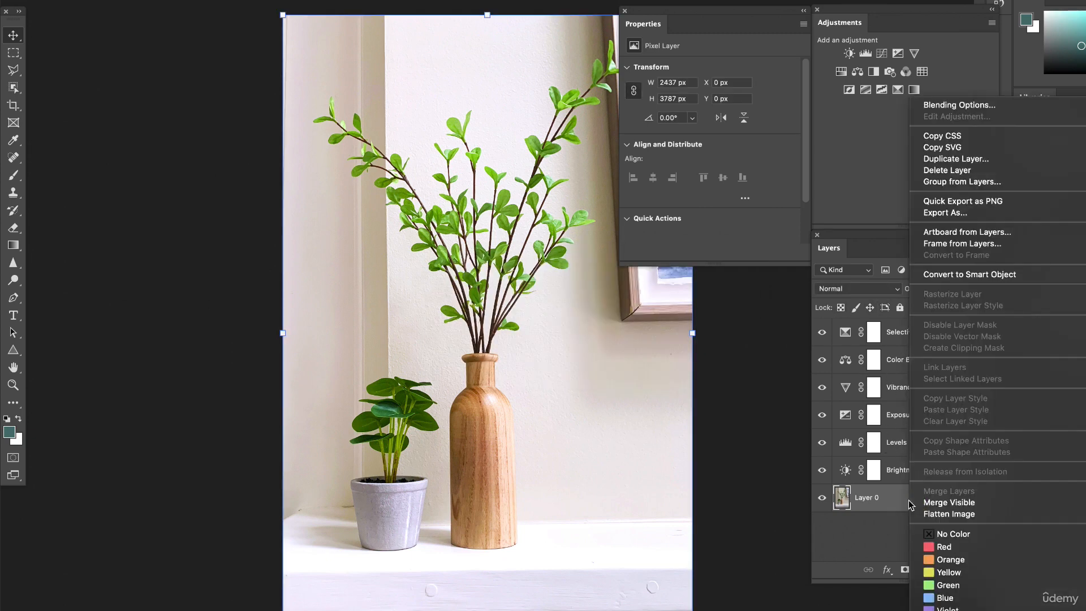
click(955, 274)
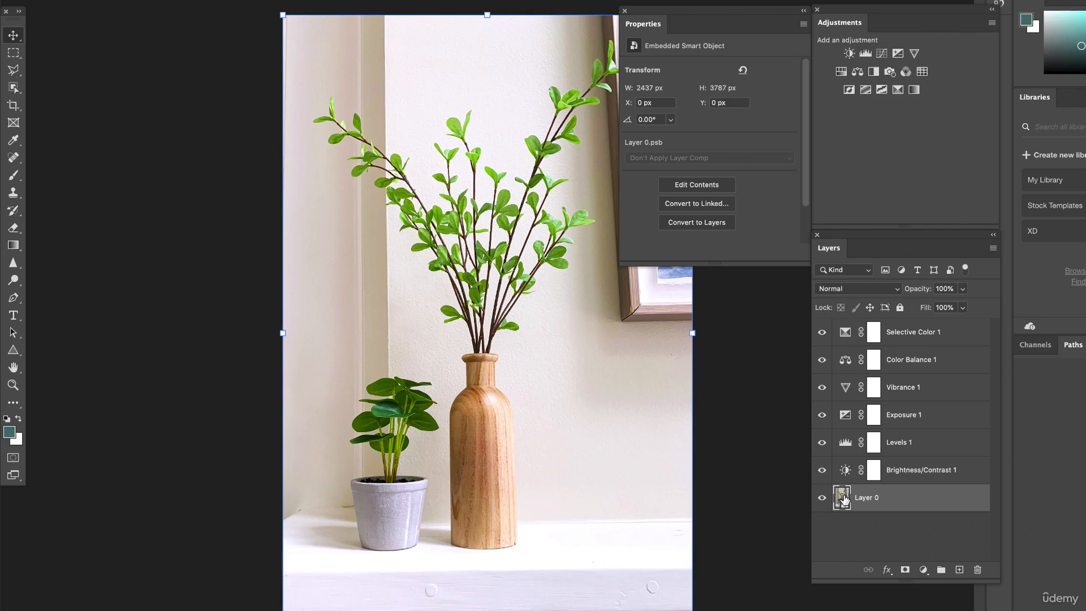
click(315, 0)
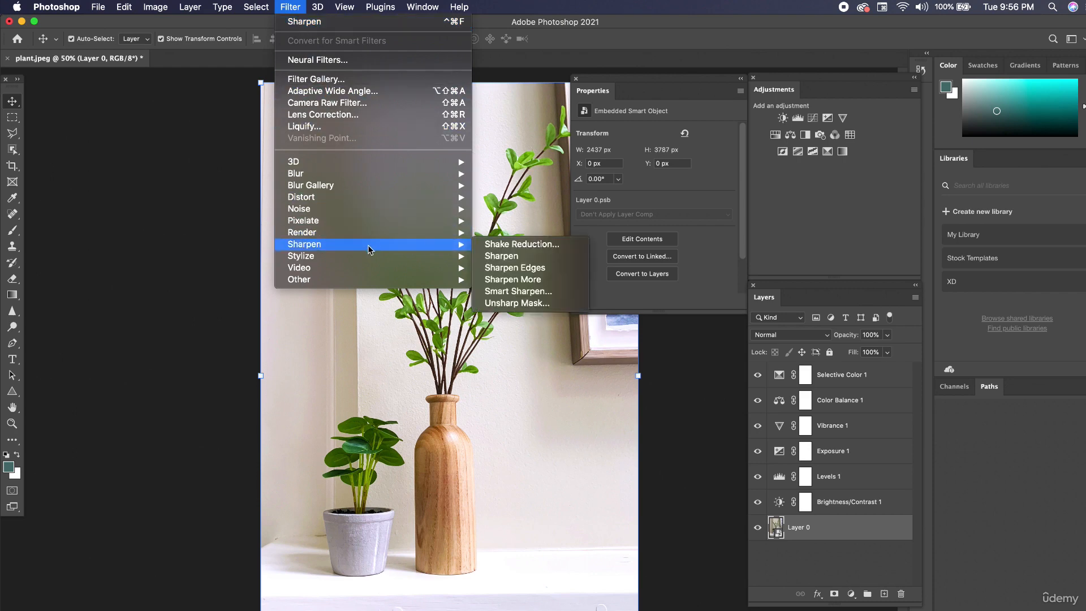
mouse_move(468, 257)
mouse_move(400, 244)
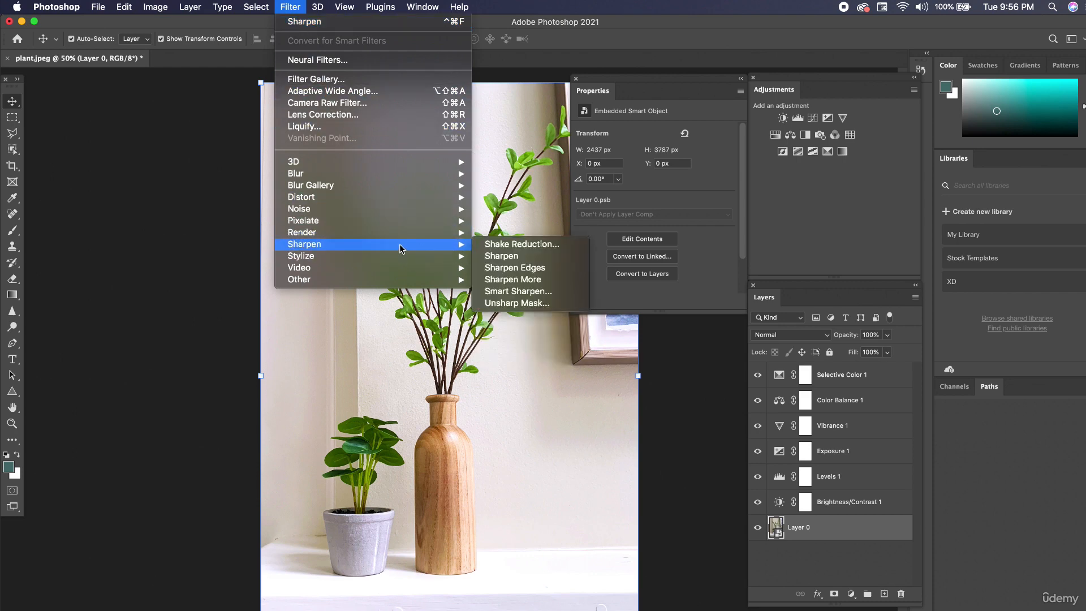
click(501, 256)
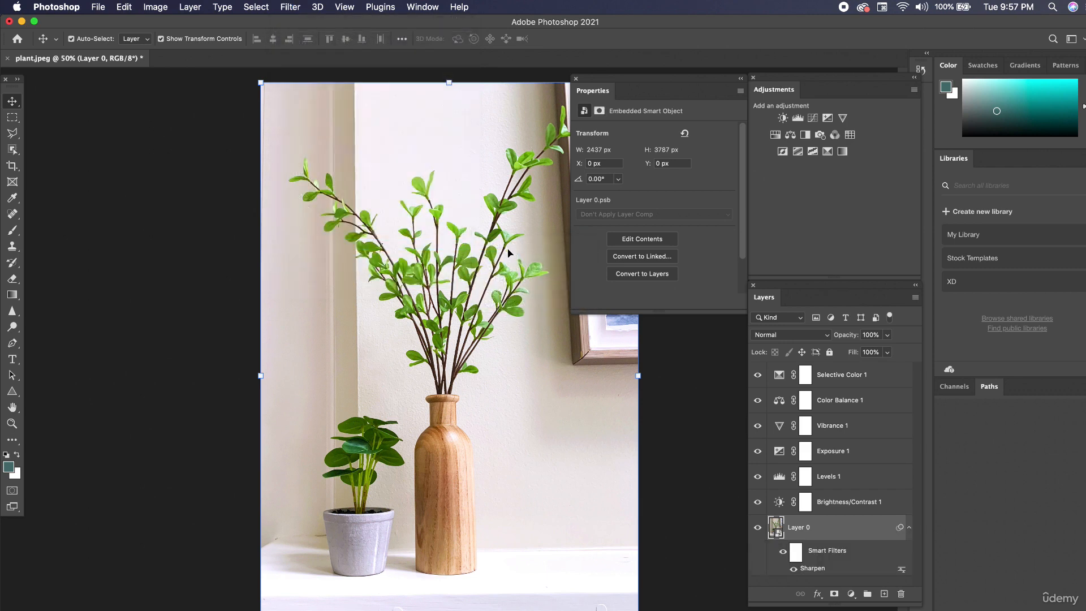
click(834, 554)
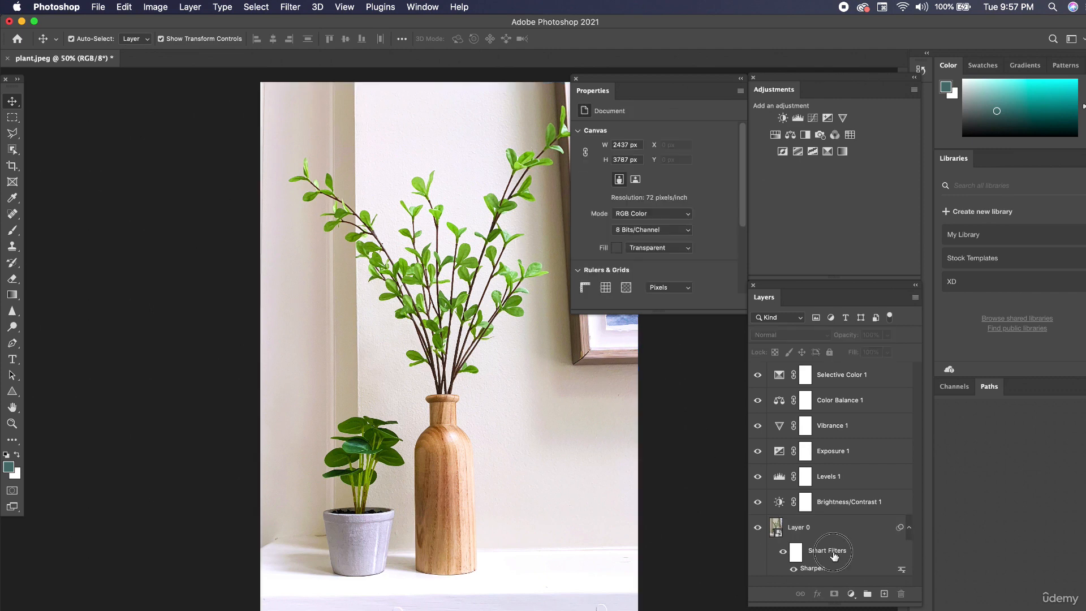
click(786, 556)
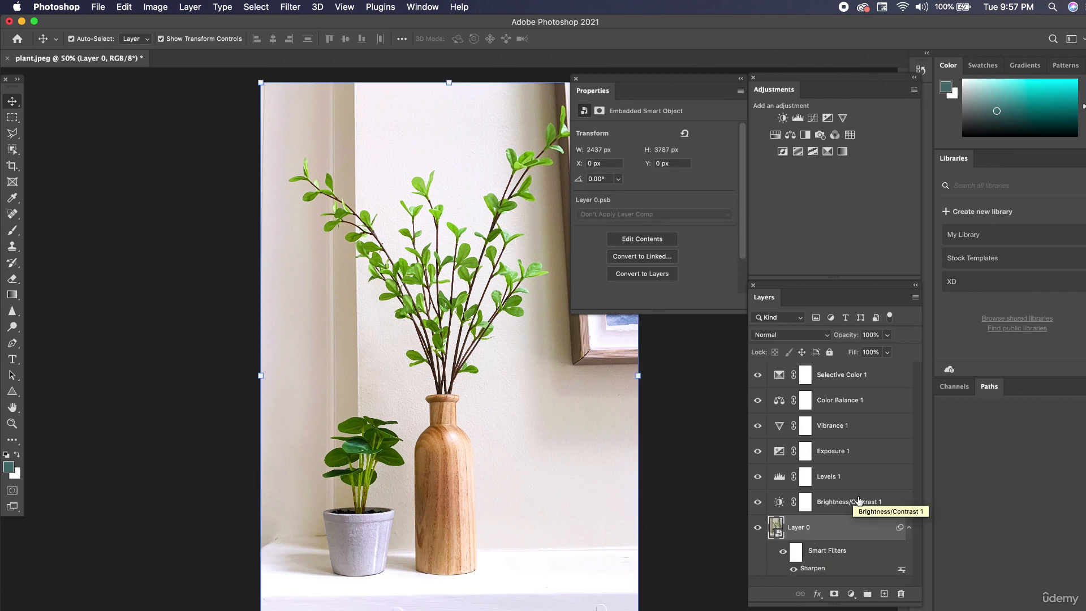
Group the six adjustment layers, from Selective Color 1 down to Brightness/Contrast 1, above Layer 0.
click(717, 445)
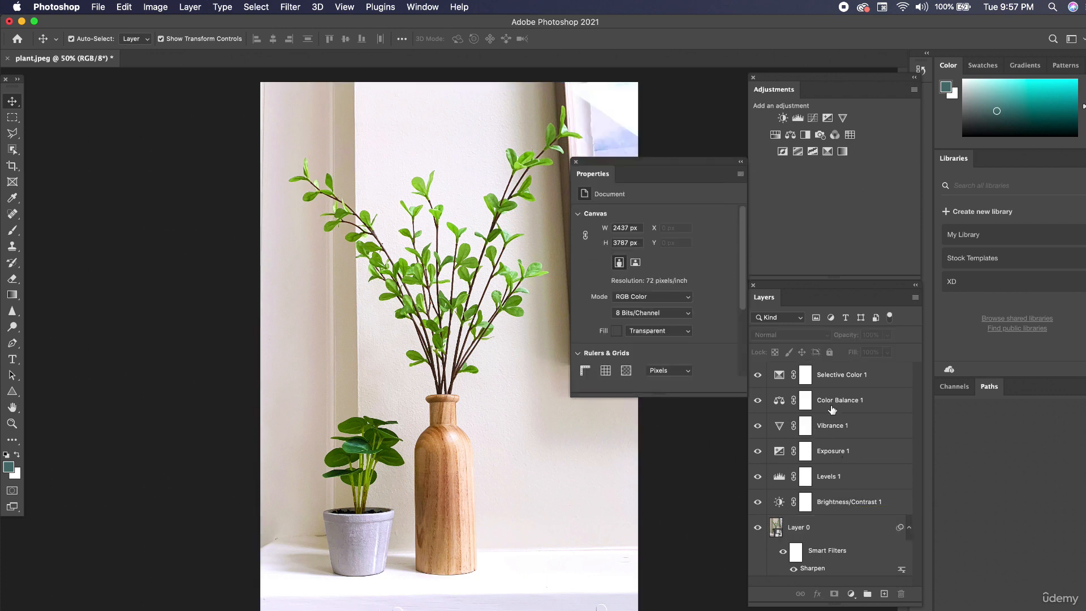
click(827, 376)
shift+click(822, 501)
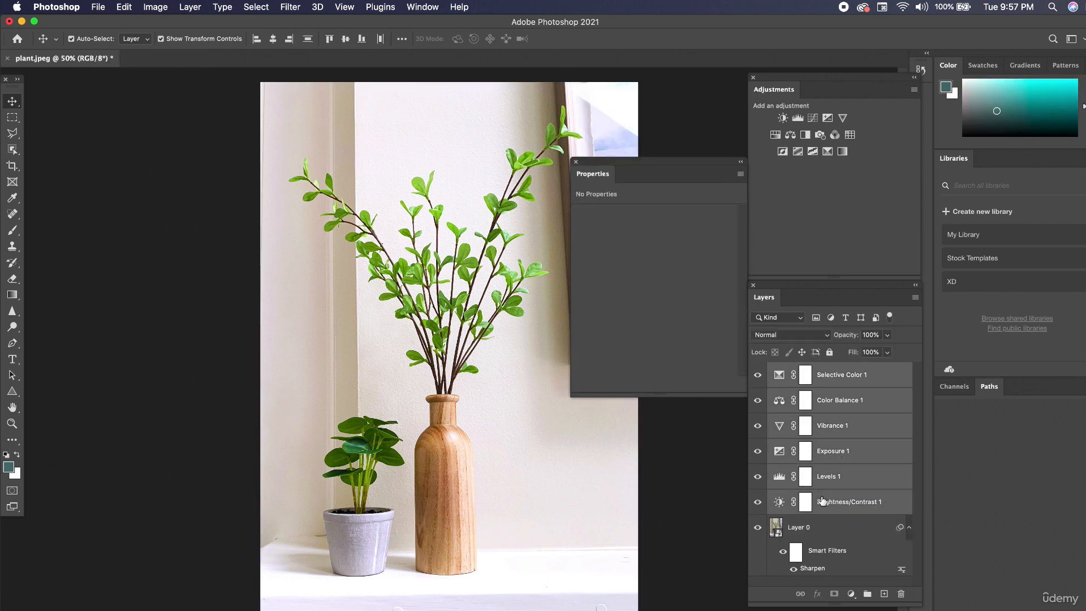
click(866, 594)
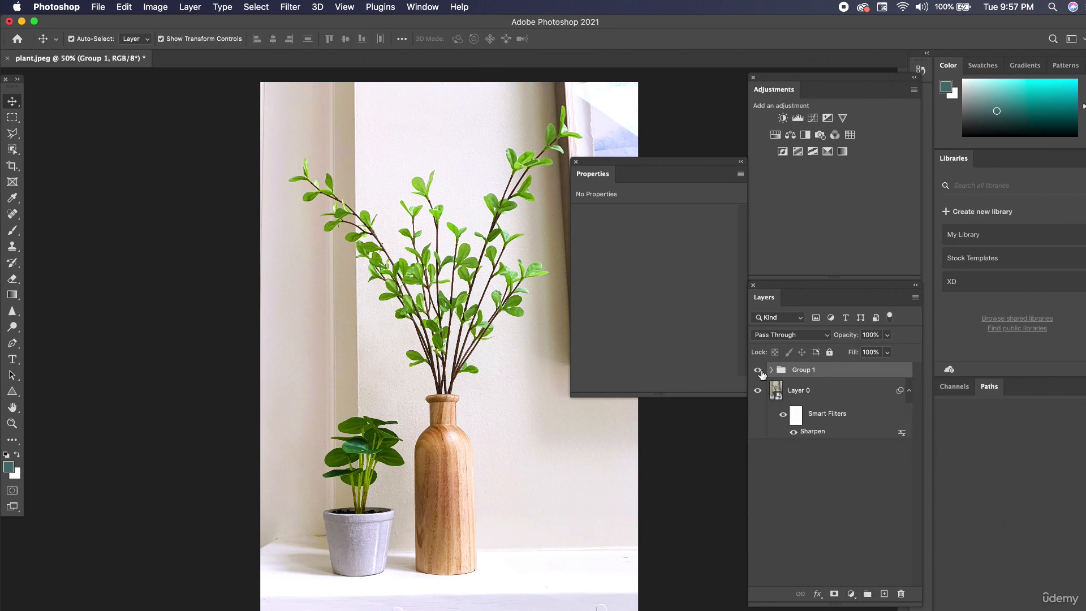
Toggle the visibility of the adjustment group repeatedly to compare the original and edited plant photo, leaving the group visible.
click(758, 371)
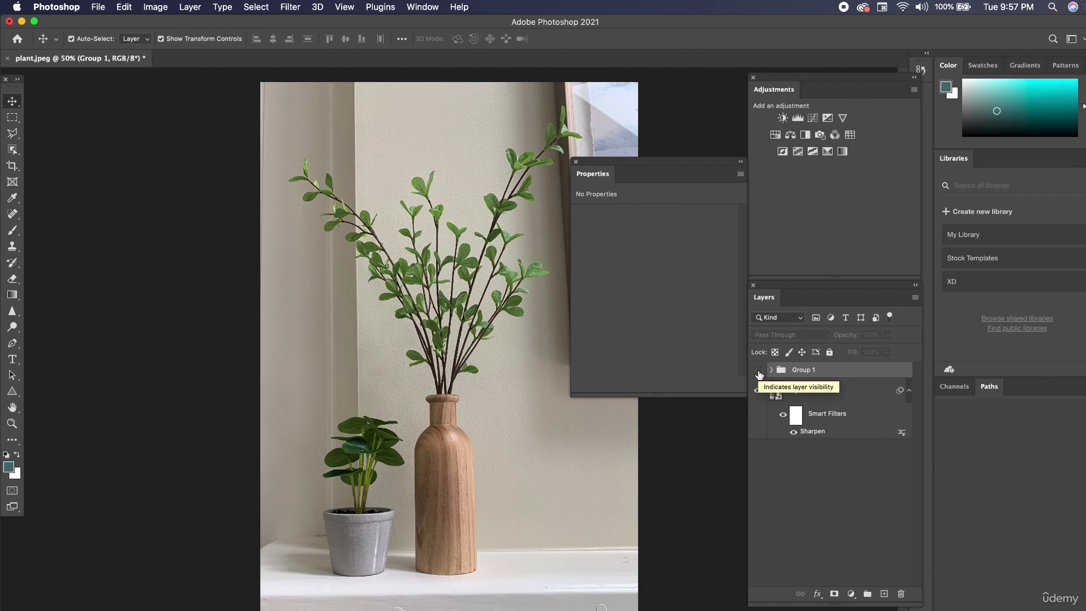
click(758, 371)
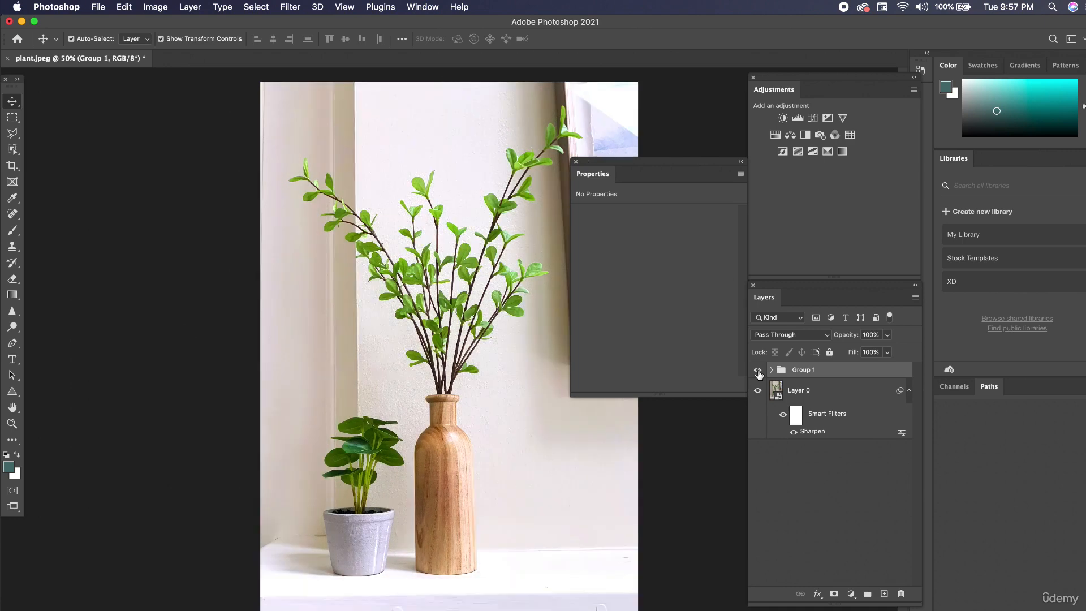
click(757, 371)
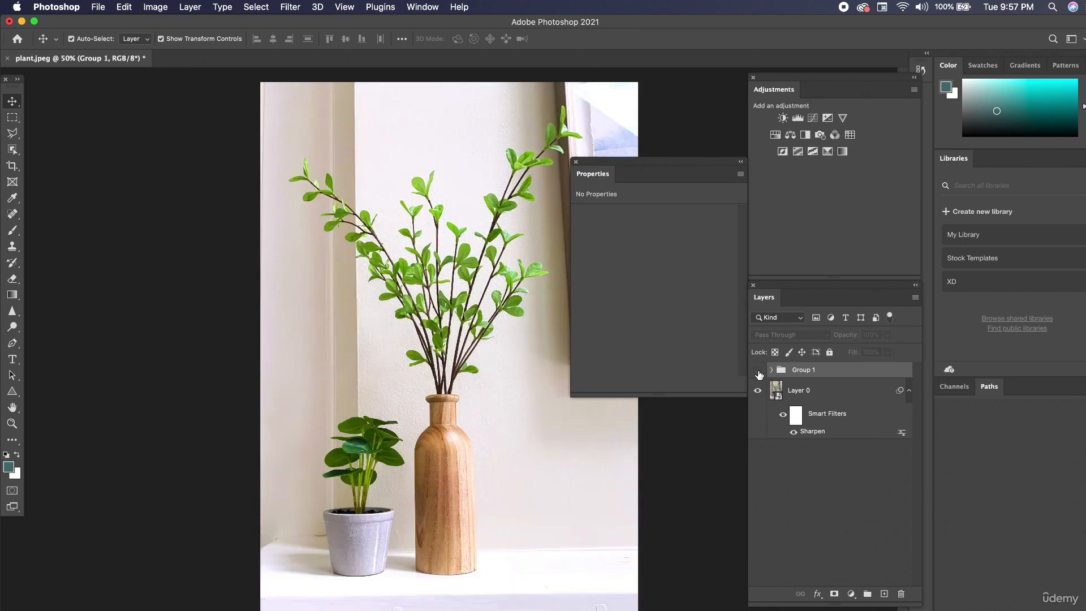
click(758, 372)
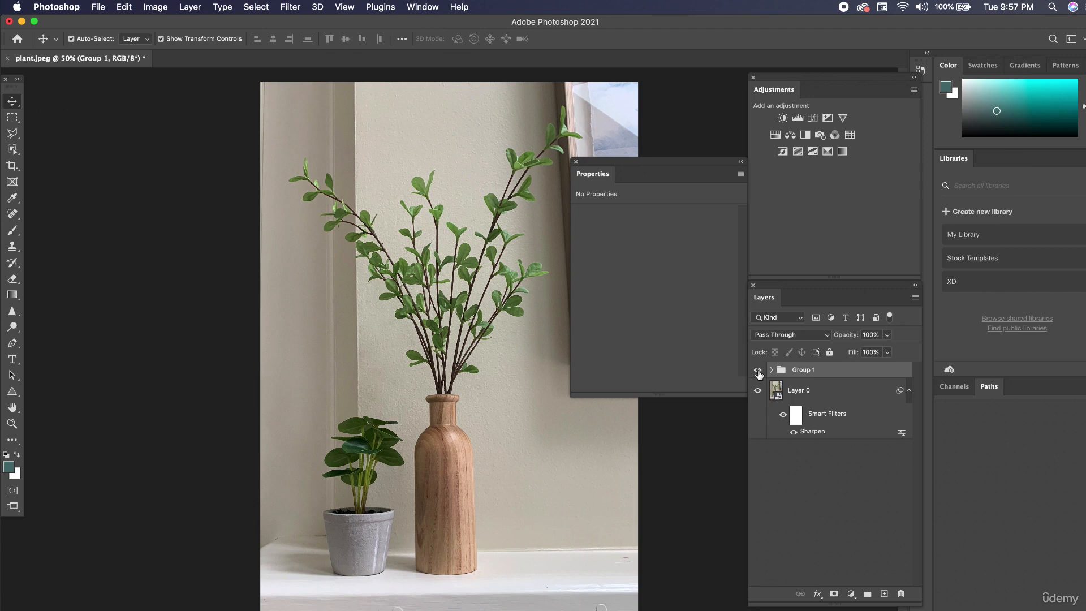
click(758, 371)
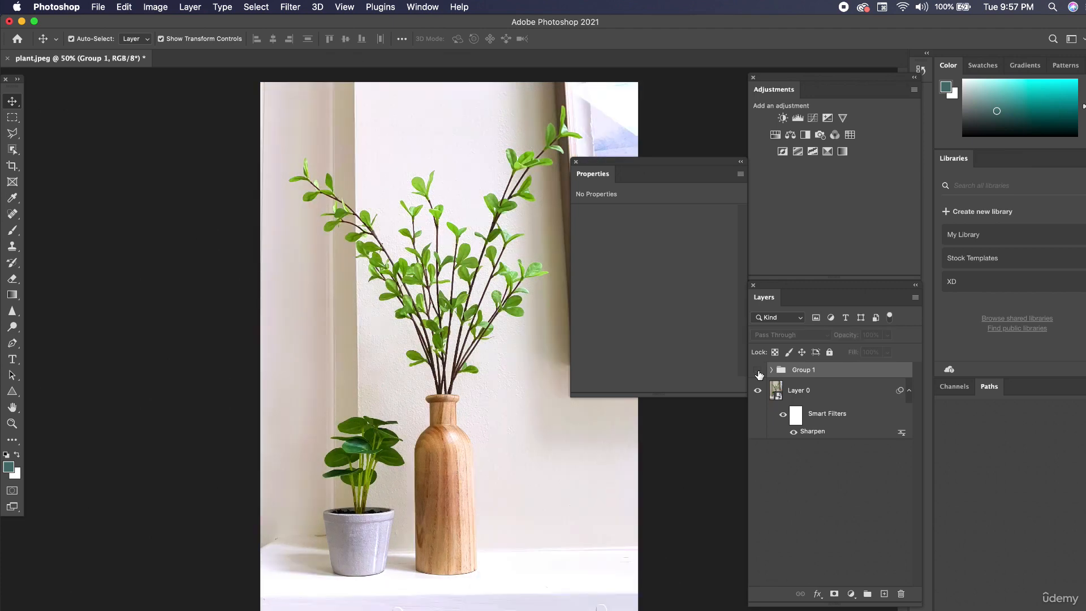
click(758, 371)
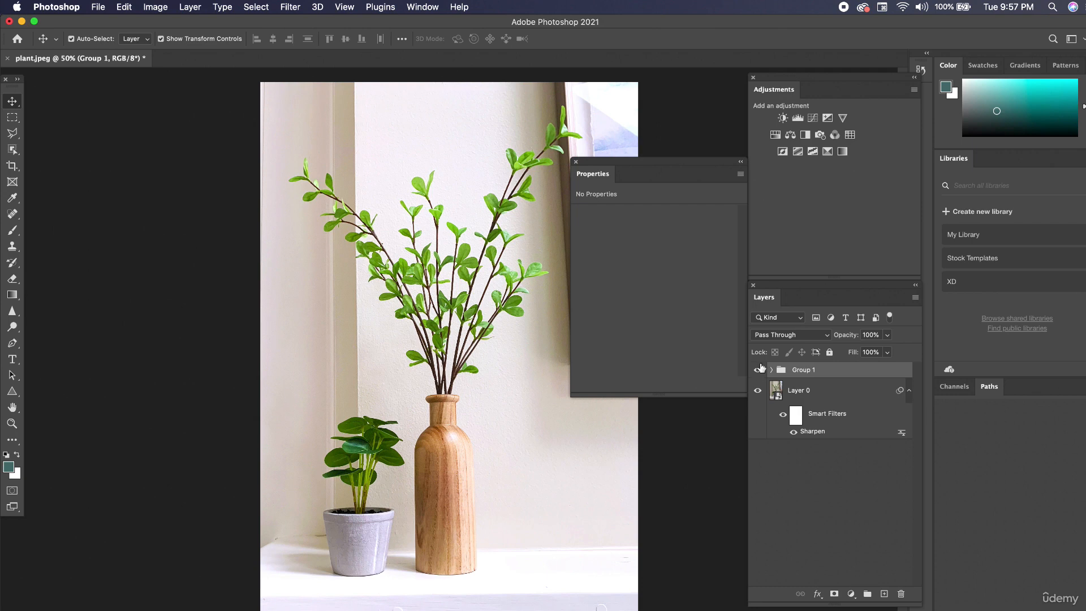
Remove the Exposure and Levels adjustments from Group 1 and set the Brightness/Contrast adjustment's brightness to 24.
click(771, 370)
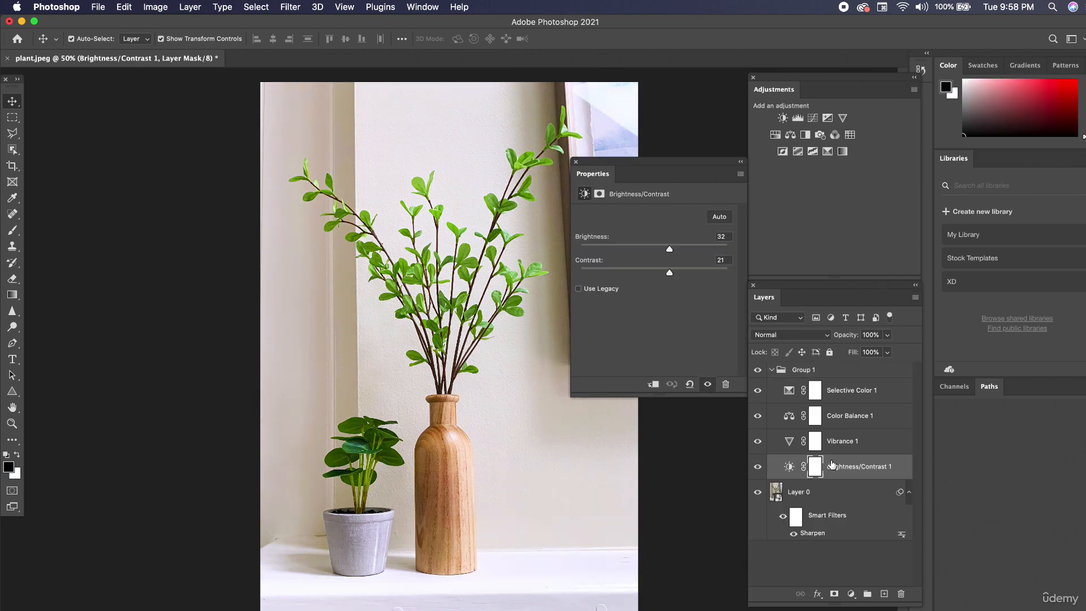
click(840, 442)
click(846, 476)
drag(669, 252, 667, 252)
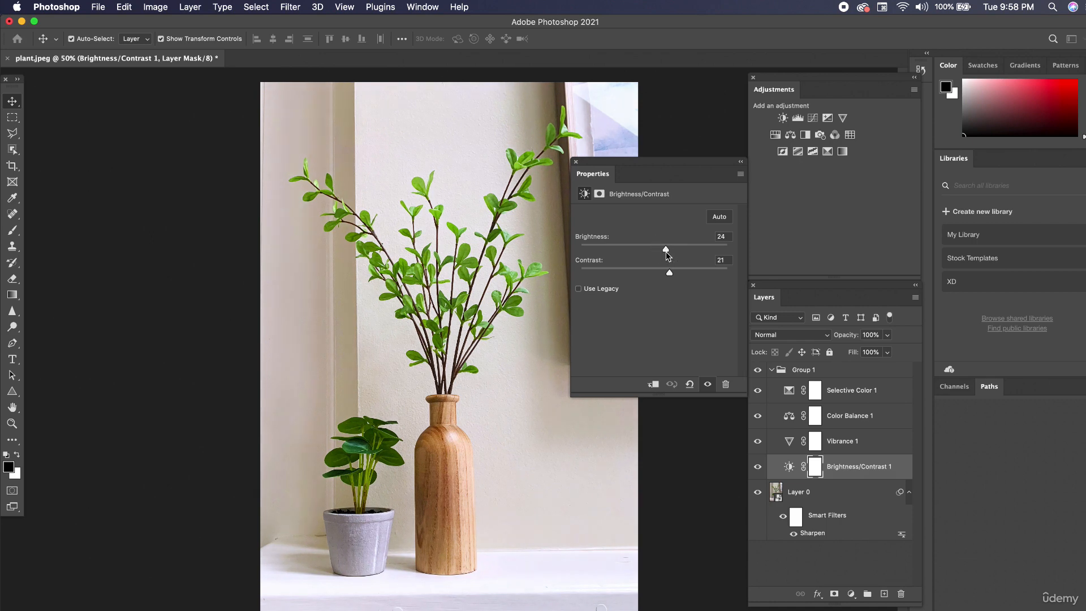
Collapse Group 1, then hide and show it to check the revised adjustments against the original photo.
click(772, 370)
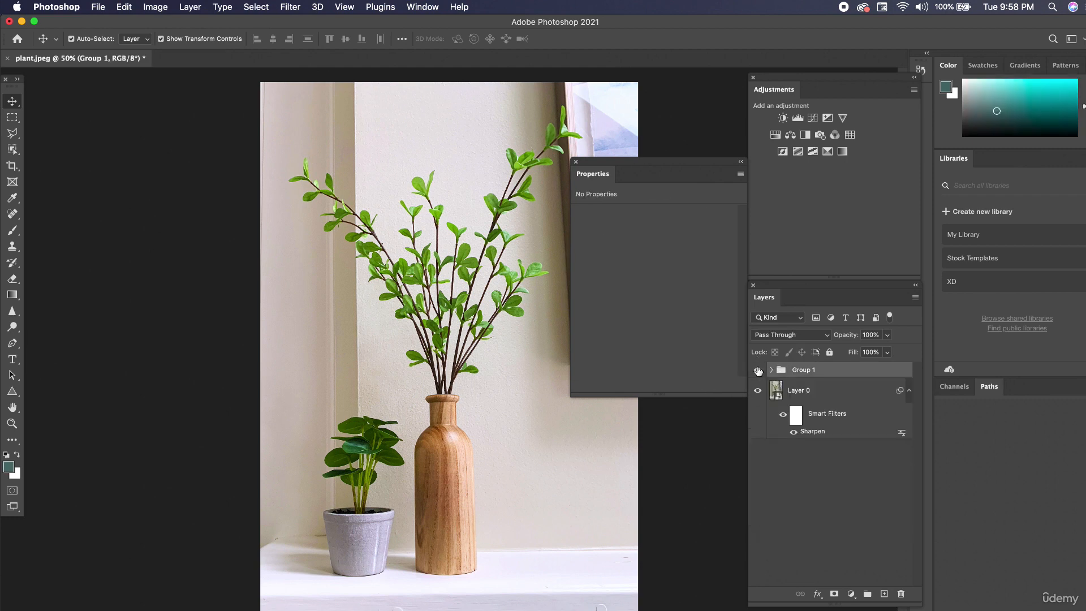
click(758, 370)
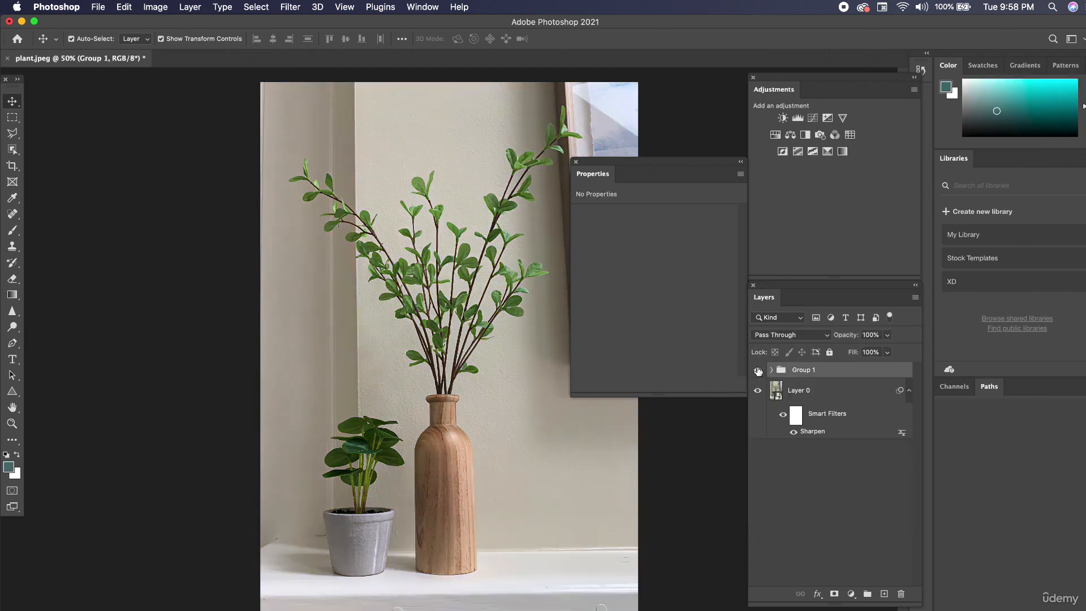
click(757, 371)
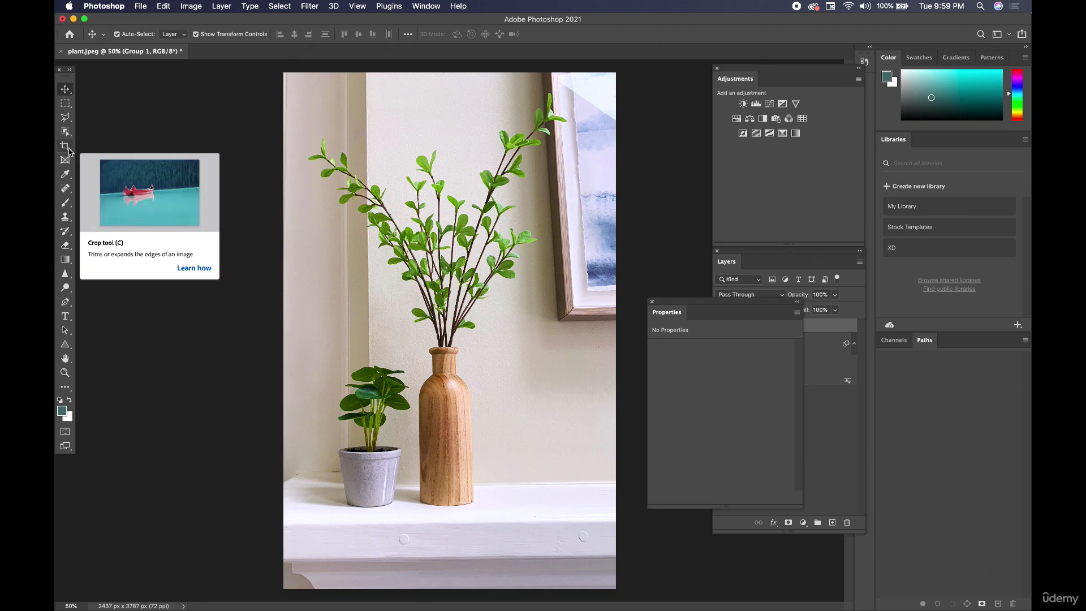
Crop the plant photo, trimming a strip off its bottom edge and a thinner strip off its top edge.
click(67, 149)
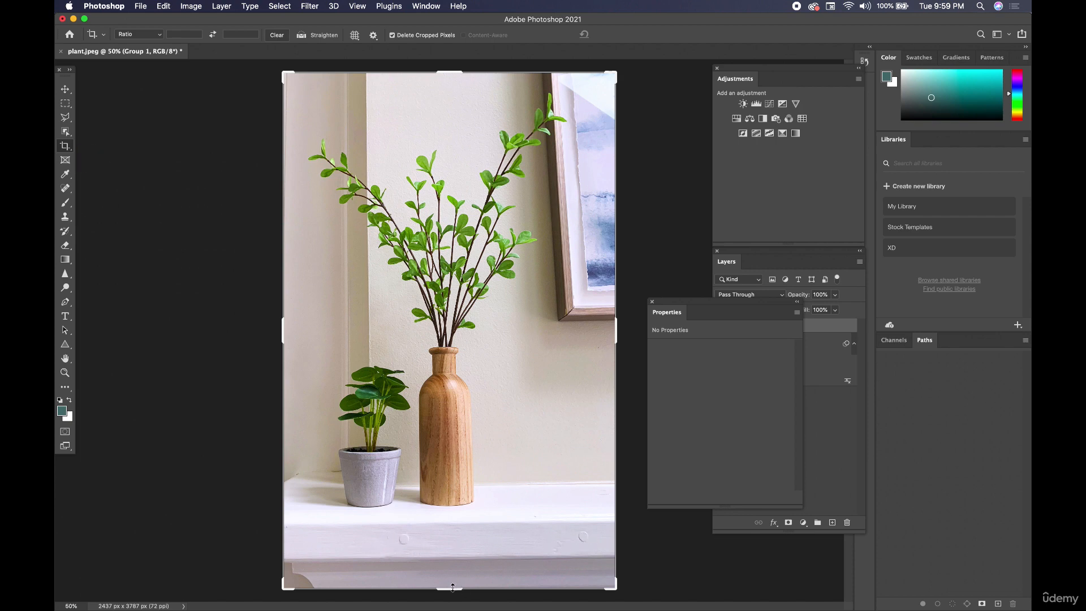
drag(453, 587, 452, 562)
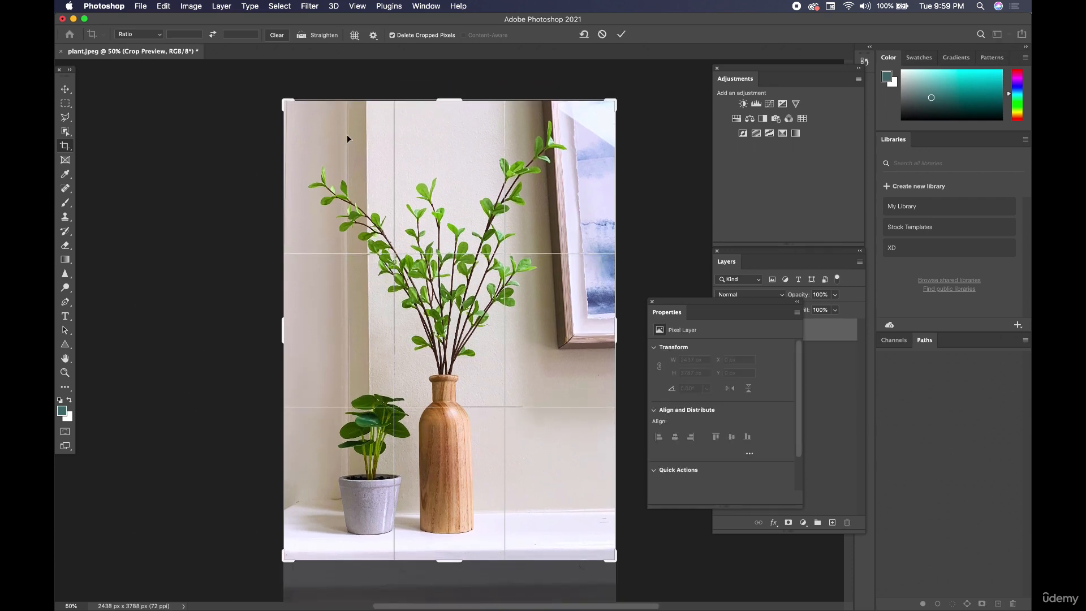
drag(451, 100, 452, 108)
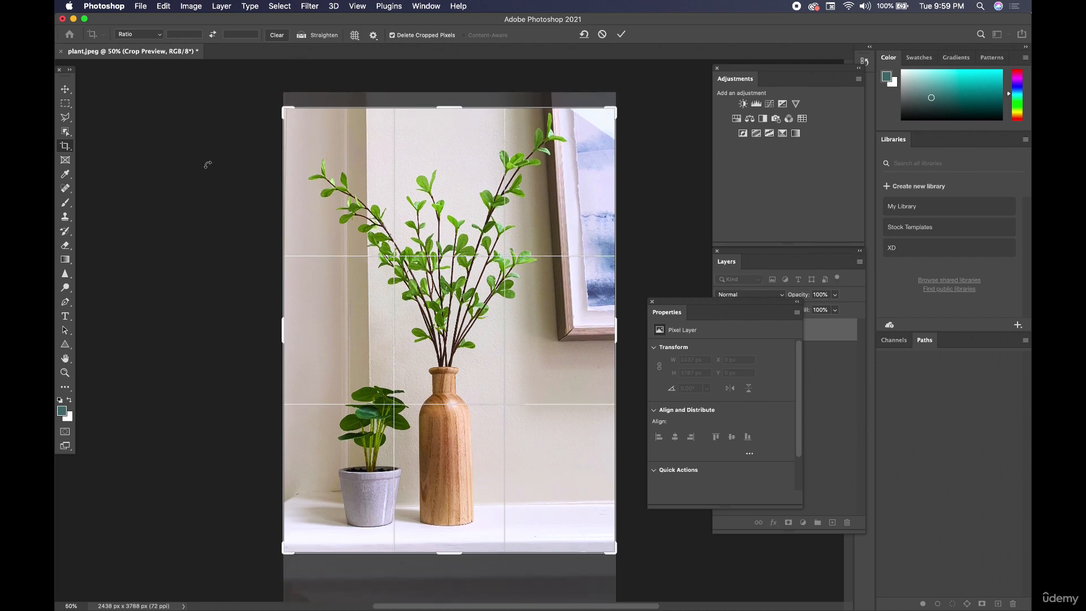
key(Return)
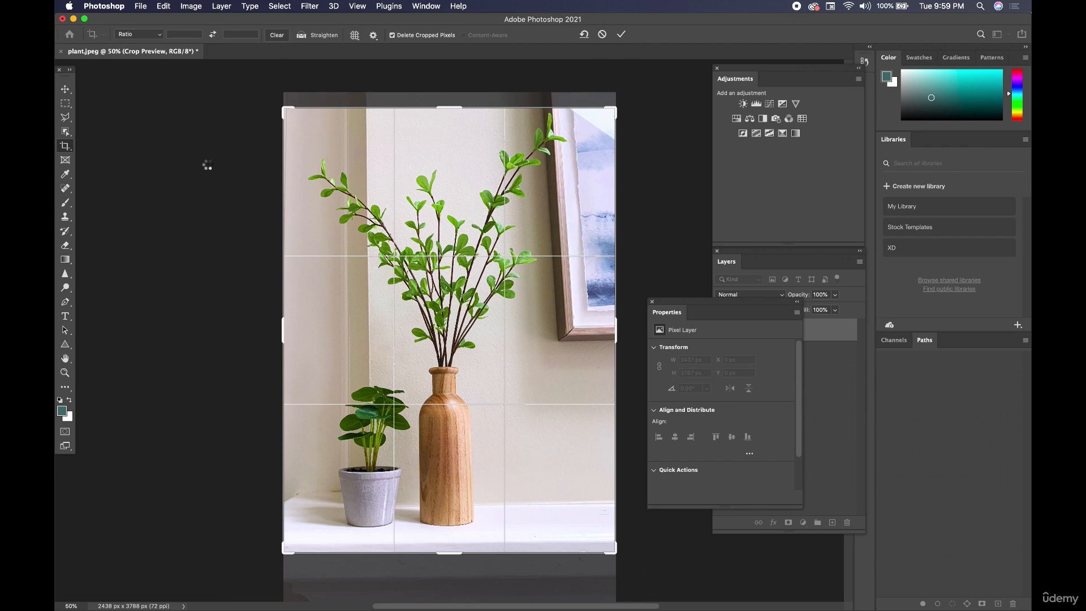